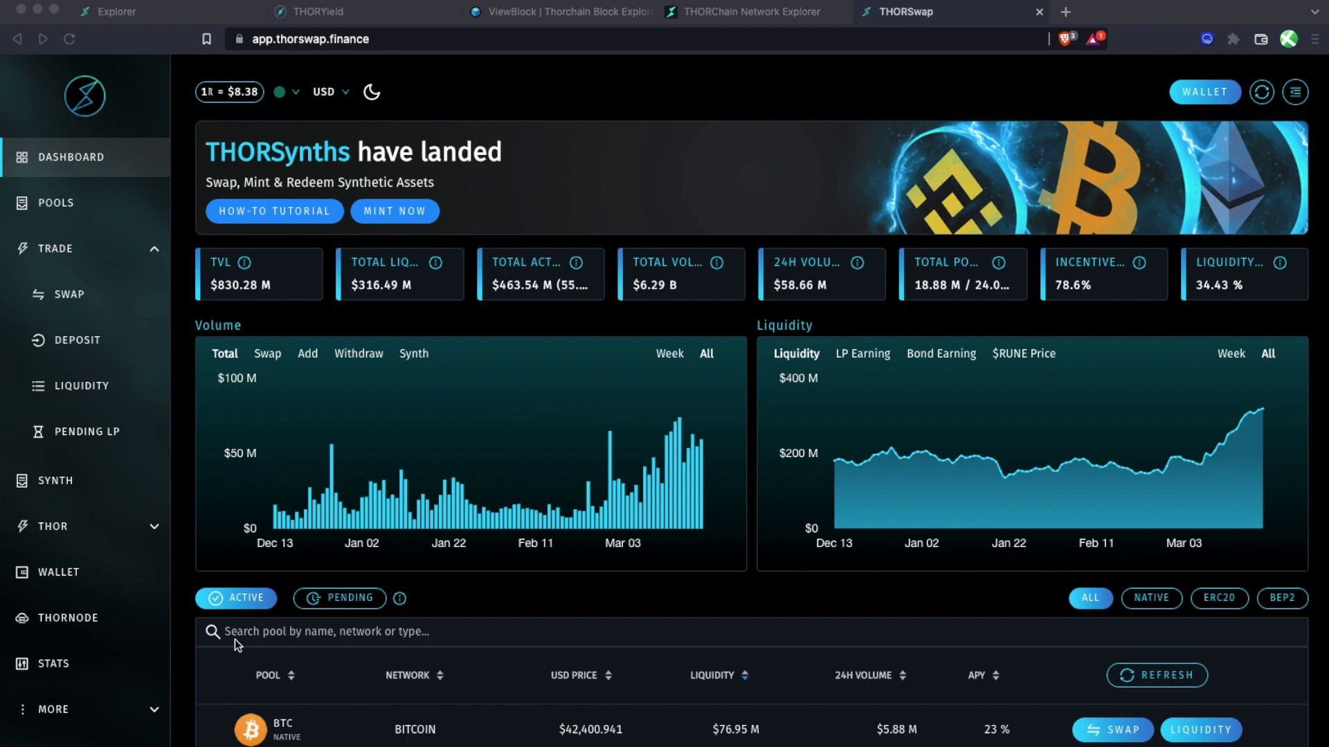
# - Expand the More section of THORSwap's sidebar to reveal Transactions, Tools, Explorers and Docs
pyautogui.scroll(-1, 177, 695)
pyautogui.click(143, 719)
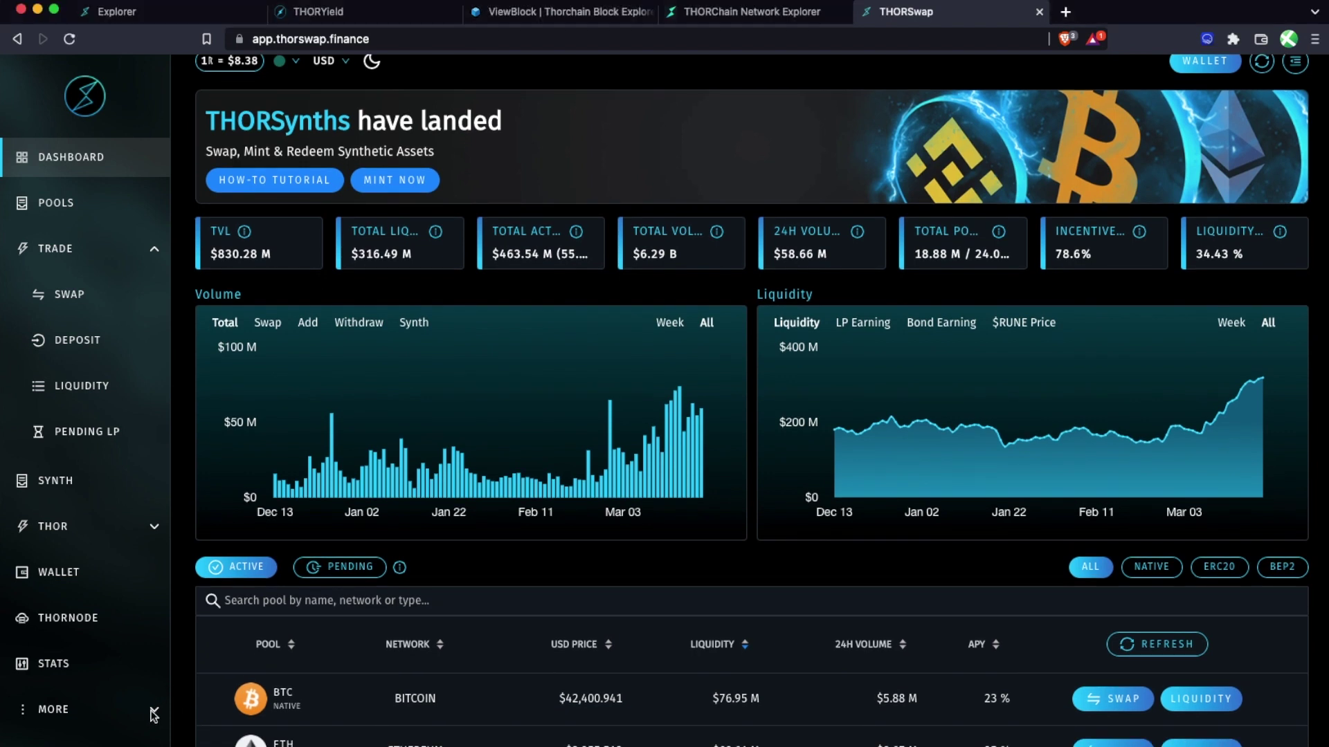
pyautogui.scroll(1, 1147, 510)
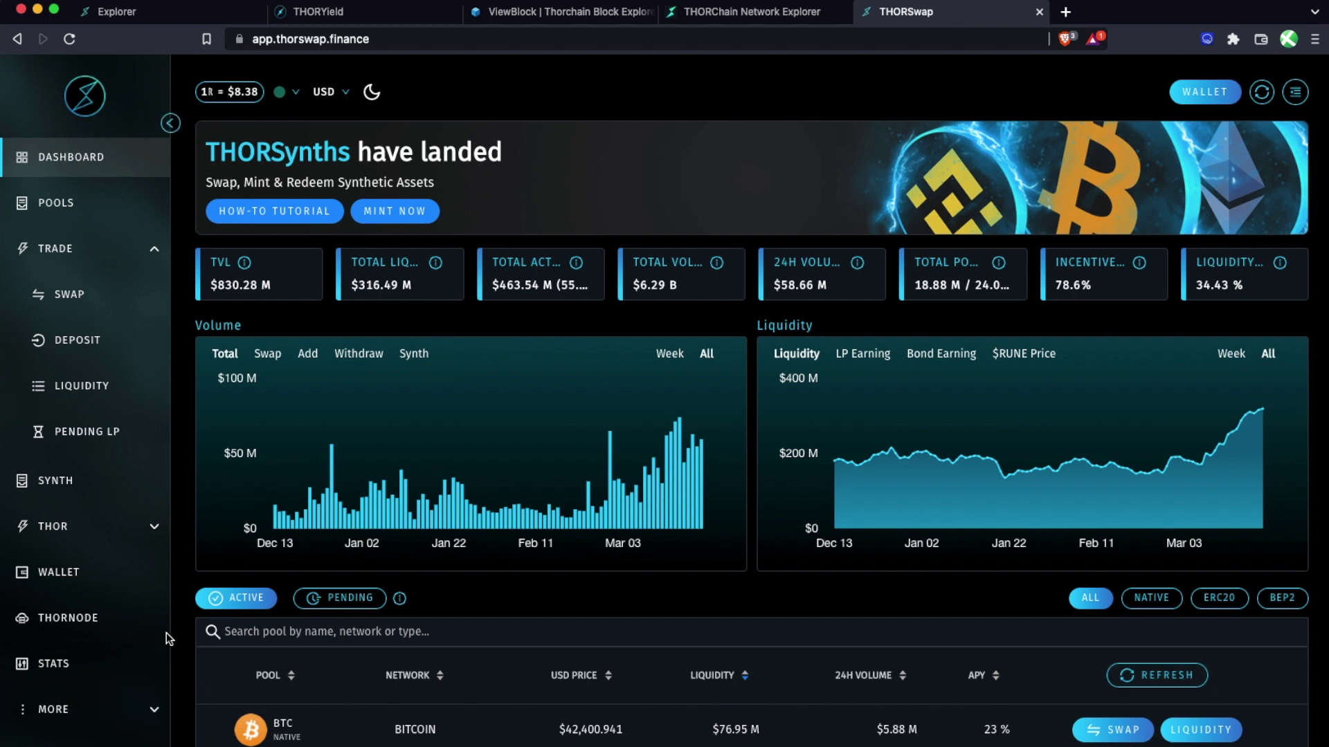
pyautogui.click(153, 711)
pyautogui.scroll(-3, 124, 685)
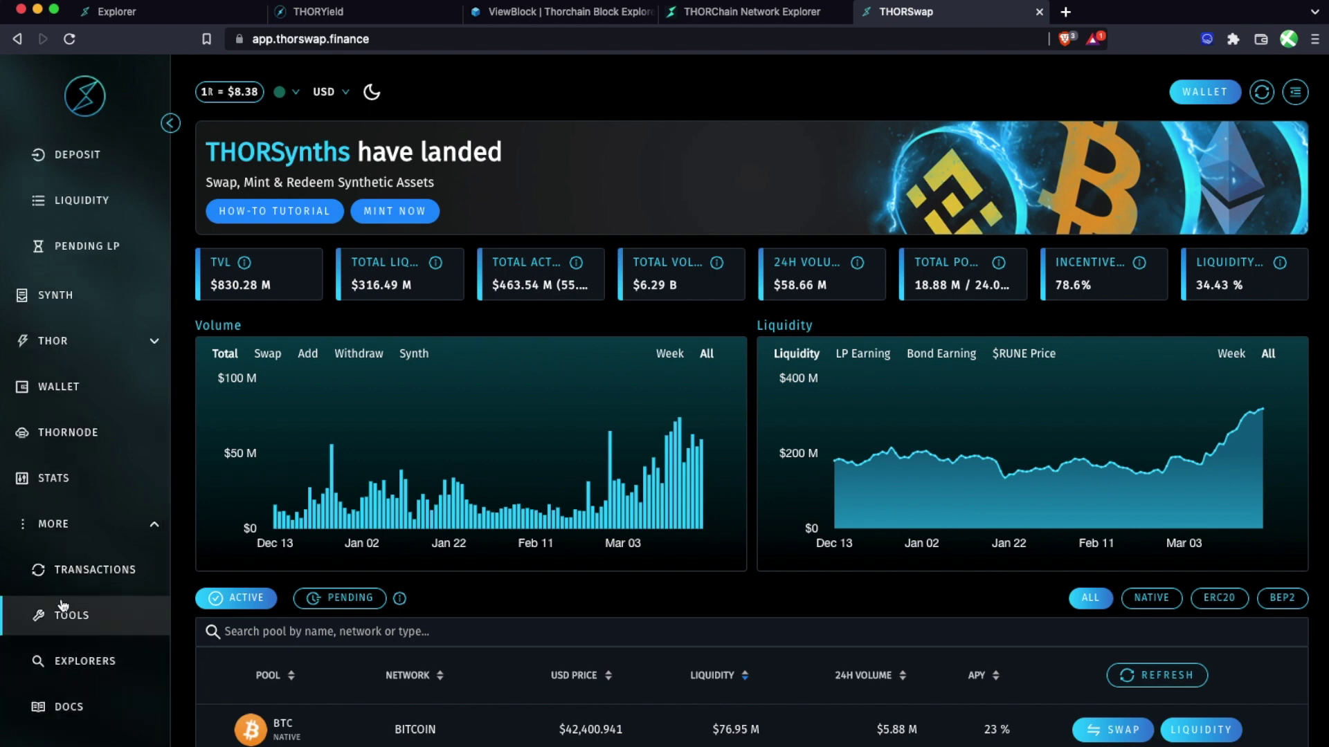
# - Browse the Tools page and the THORChain explorers list, then return to the BTC-to-RUNE swap form
pyautogui.click(95, 626)
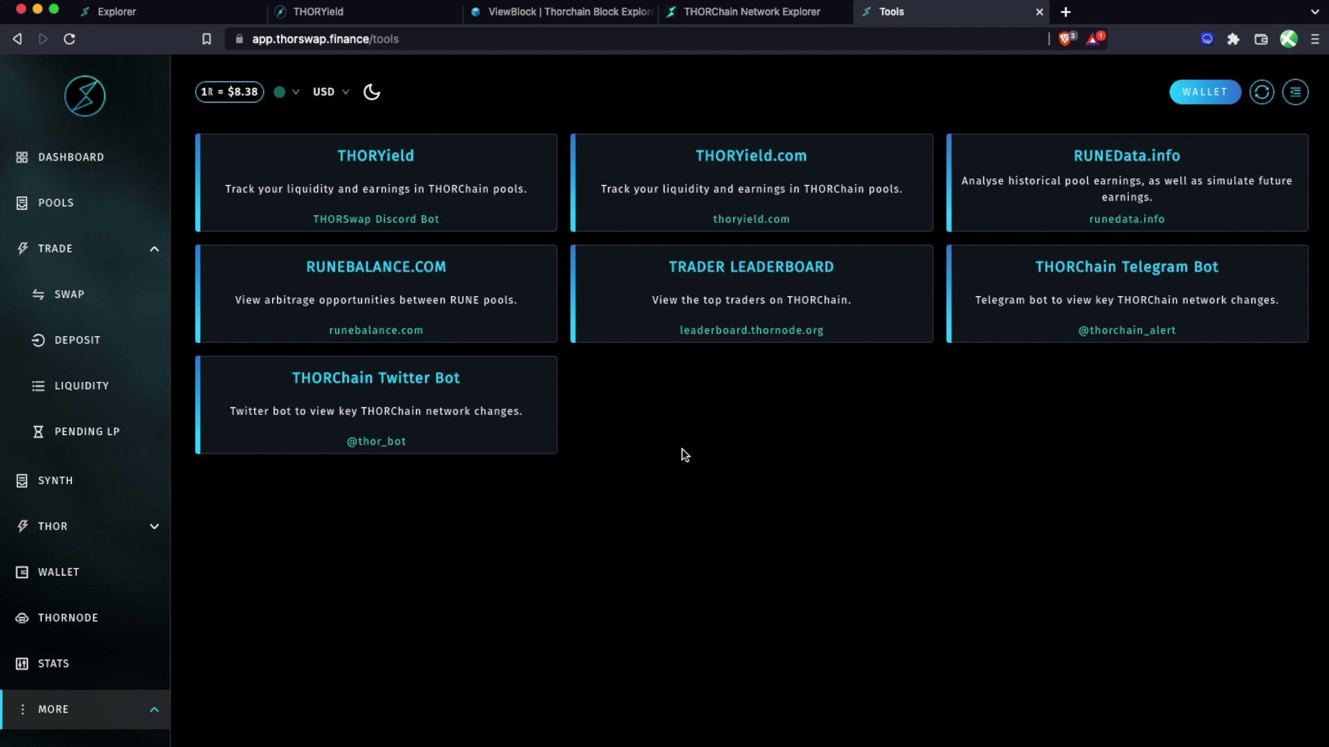
pyautogui.scroll(-2, 92, 669)
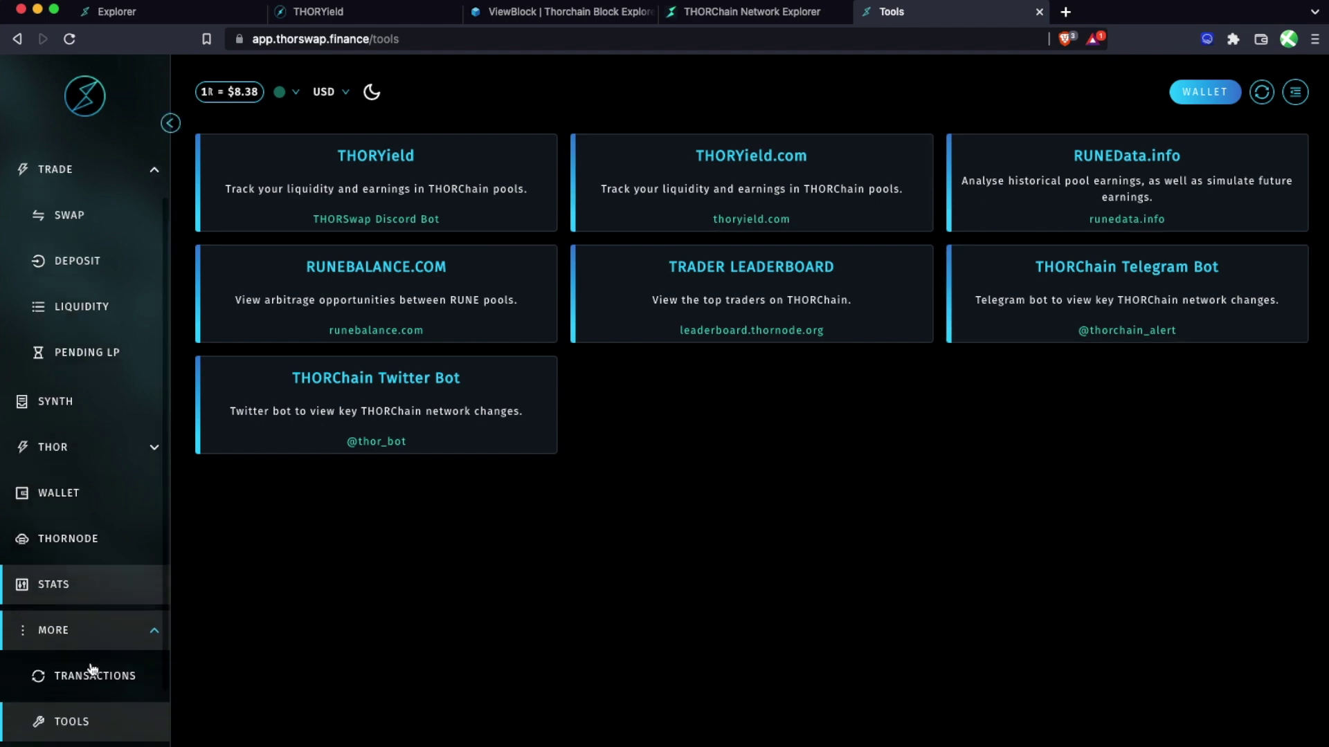
pyautogui.scroll(-1, 92, 670)
pyautogui.click(86, 732)
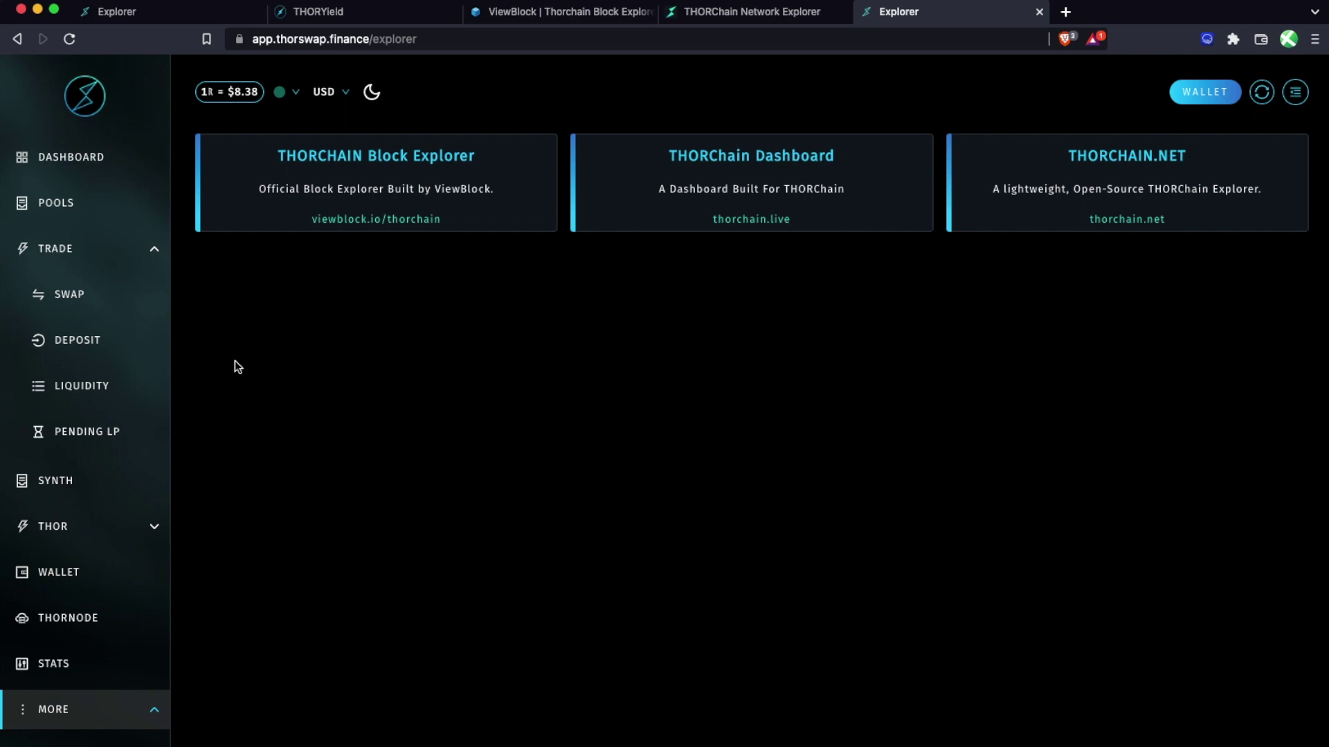
pyautogui.press('super+Left')
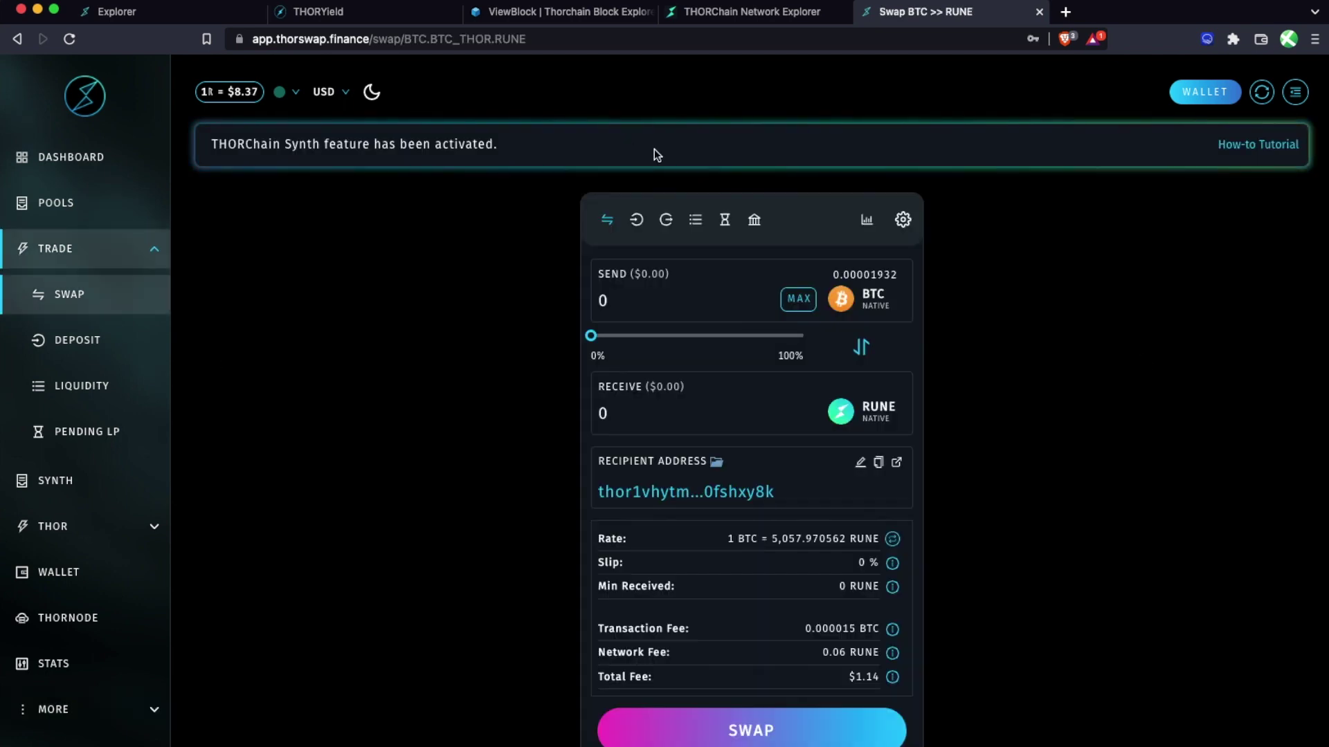
# - Set up a RUNE-to-BNB swap sending 1.09827 RUNE
pyautogui.click(860, 347)
pyautogui.click(858, 413)
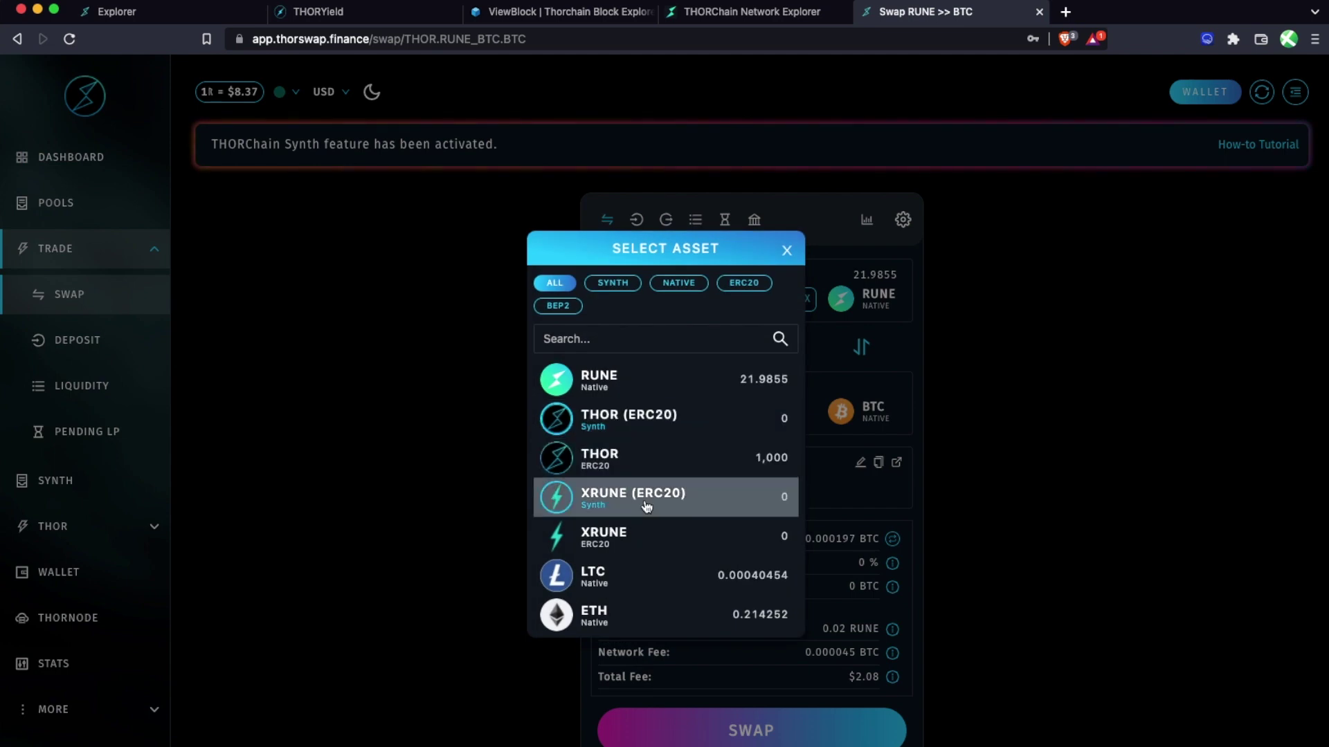
pyautogui.scroll(-2, 647, 507)
pyautogui.scroll(-4, 647, 509)
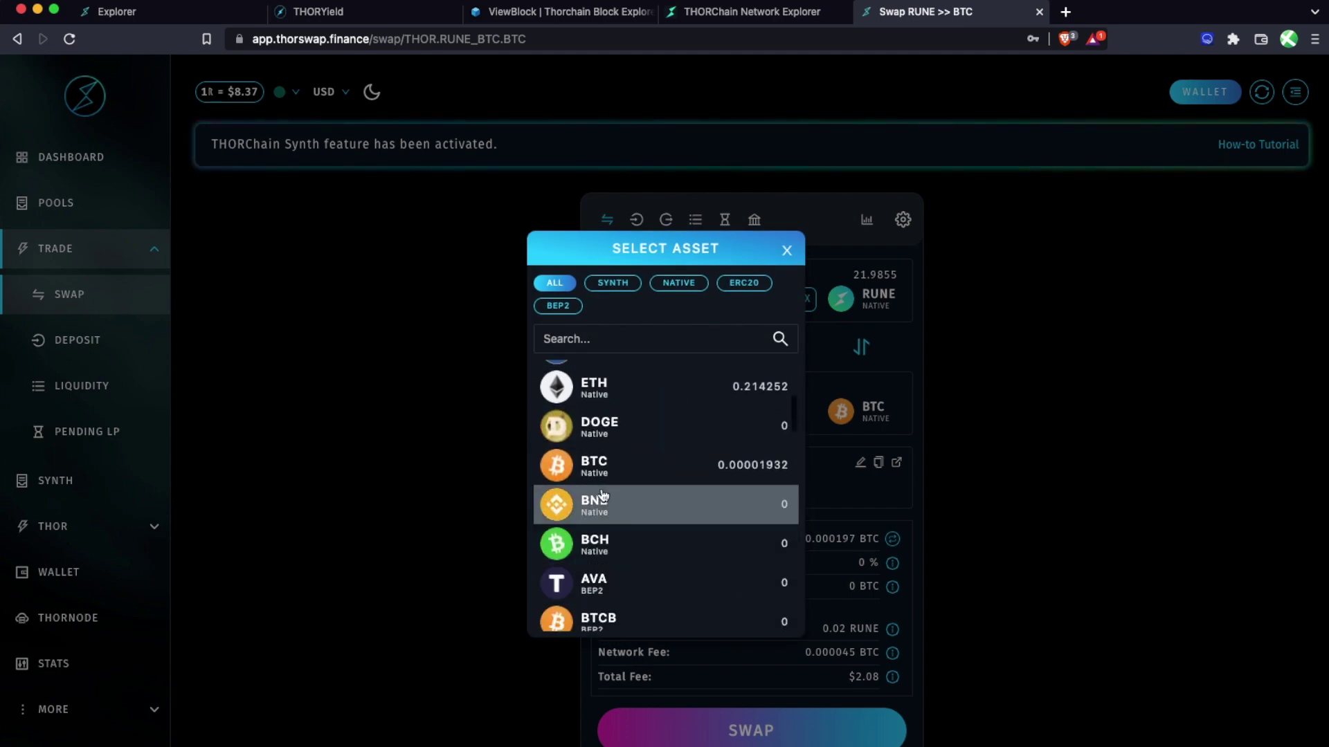
pyautogui.click(602, 505)
pyautogui.moveTo(593, 337)
pyautogui.mouseDown()
pyautogui.moveTo(623, 338)
pyautogui.moveTo(604, 344)
pyautogui.mouseUp()
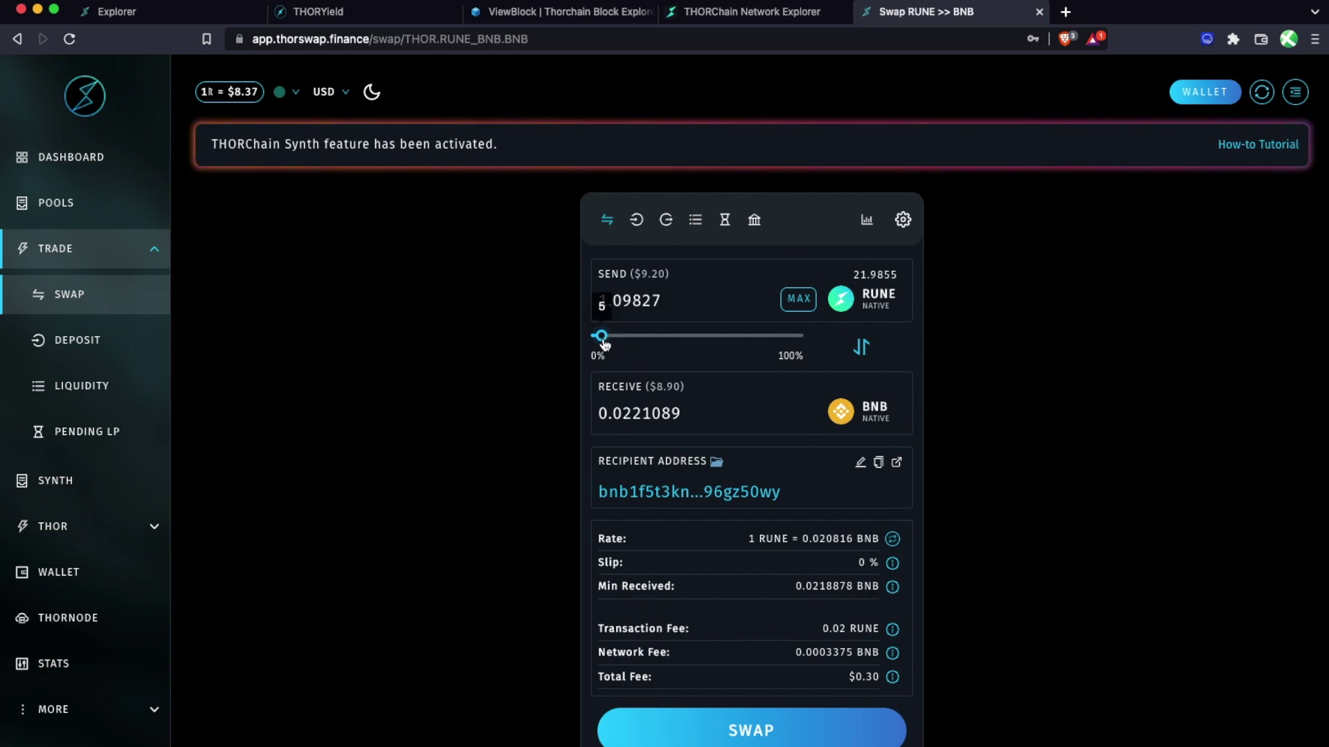
# - Submit the swap with the wallet password and expand its send and receive steps
pyautogui.click(738, 731)
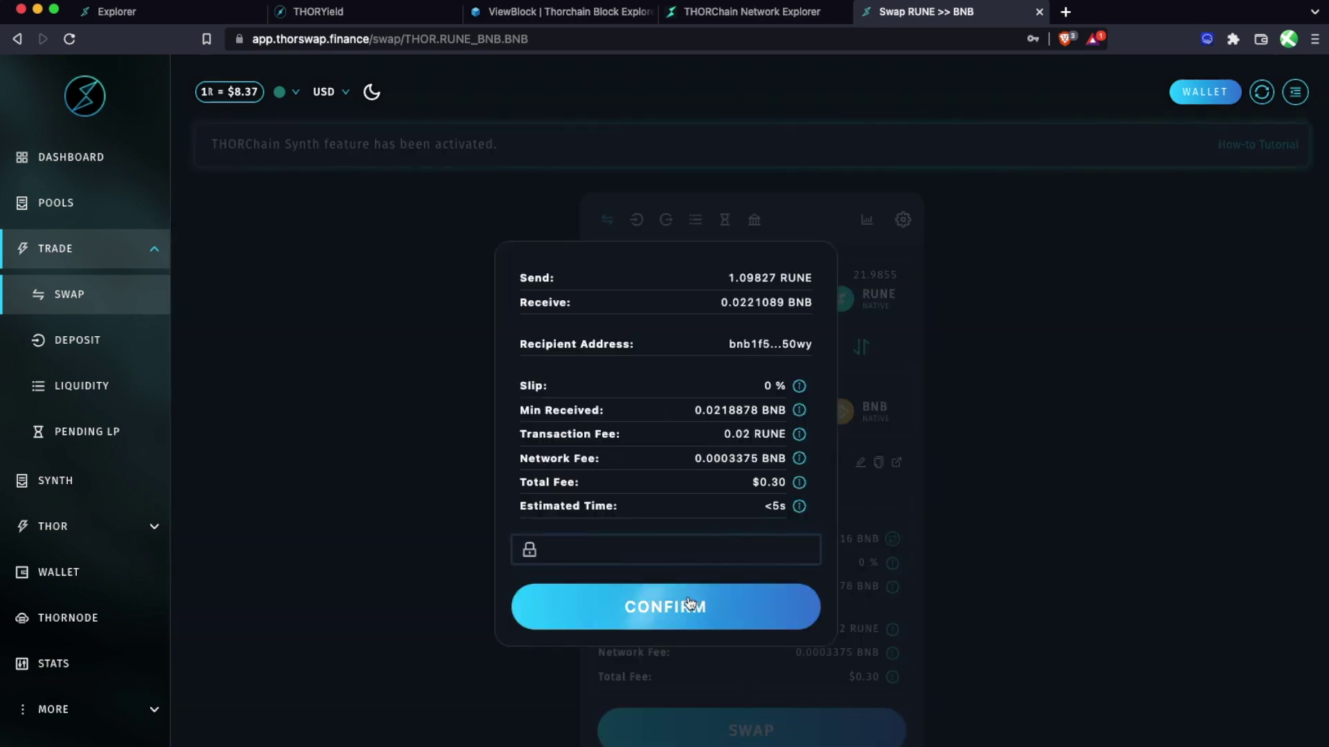
pyautogui.click(598, 547)
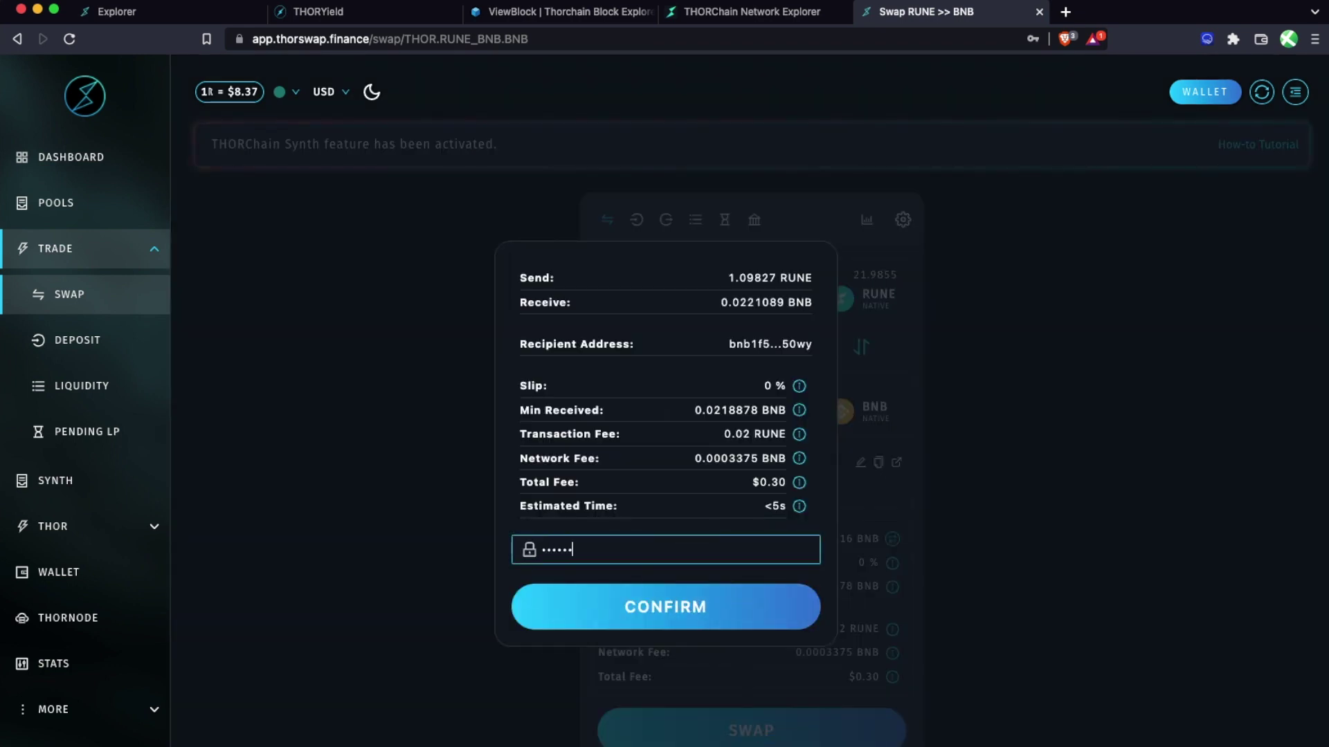
pyautogui.press('Return')
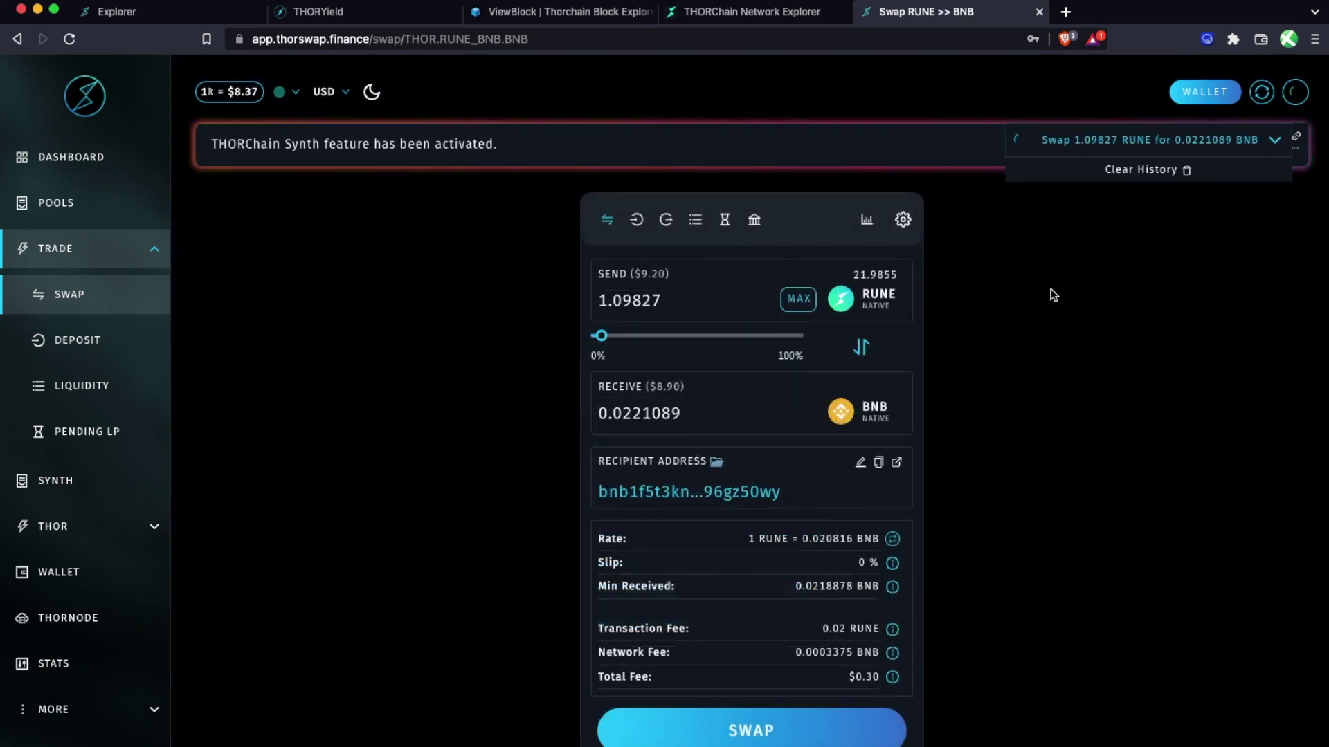
pyautogui.click(1275, 140)
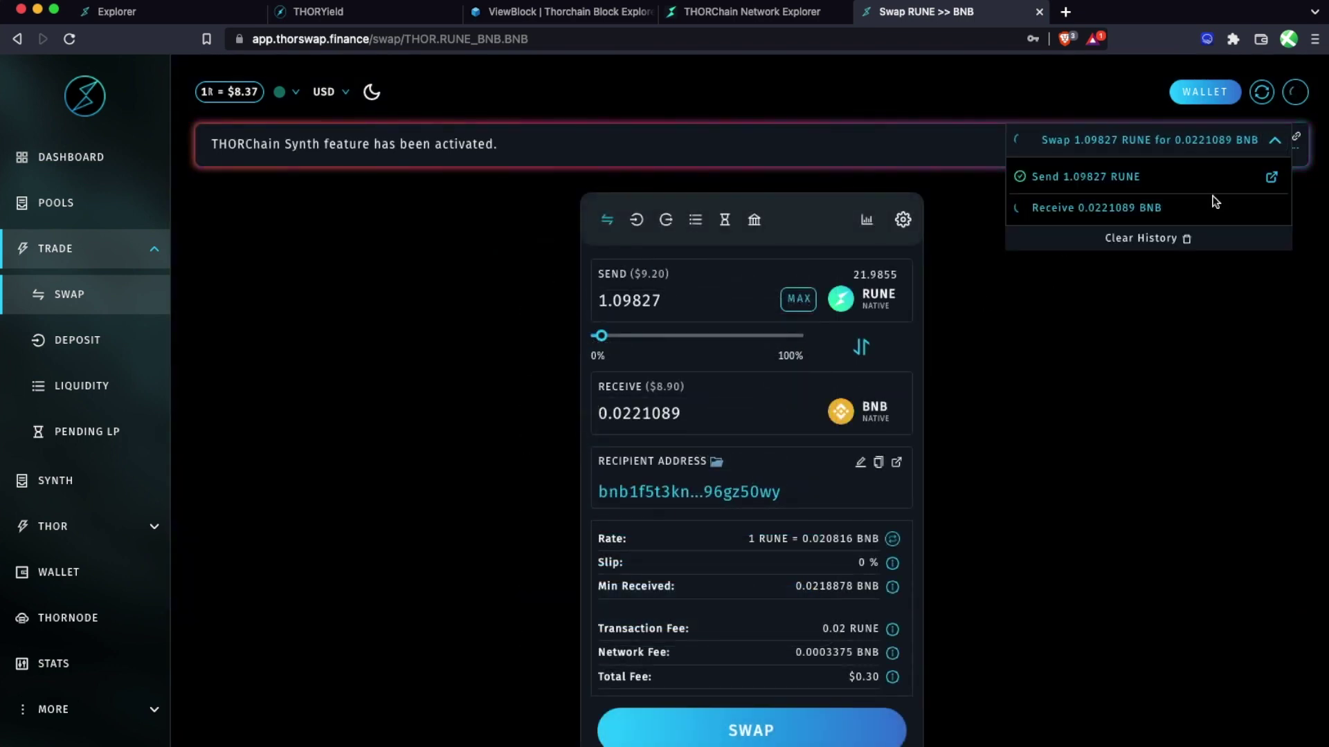
# - Open the pending 1.09827 RUNE send on ViewBlock, compare other explorer tabs, and select its hash
pyautogui.click(1271, 179)
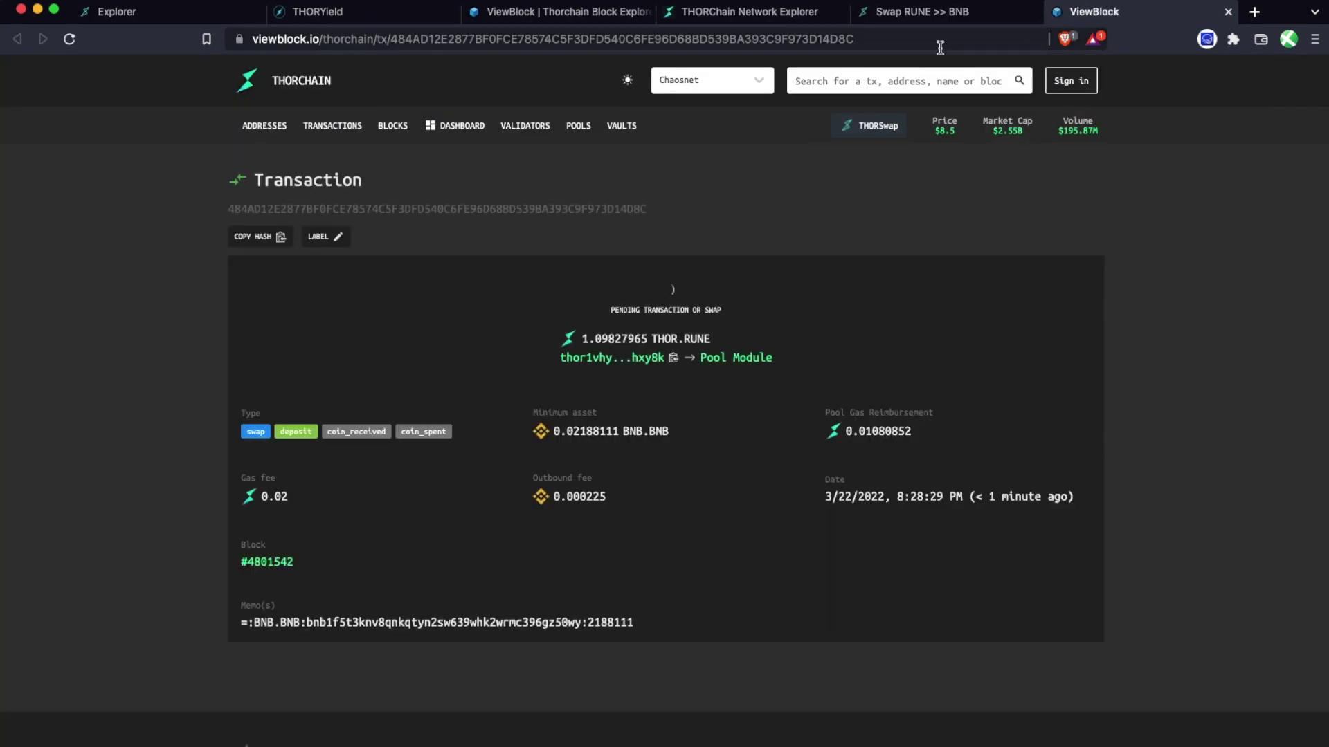
pyautogui.click(924, 11)
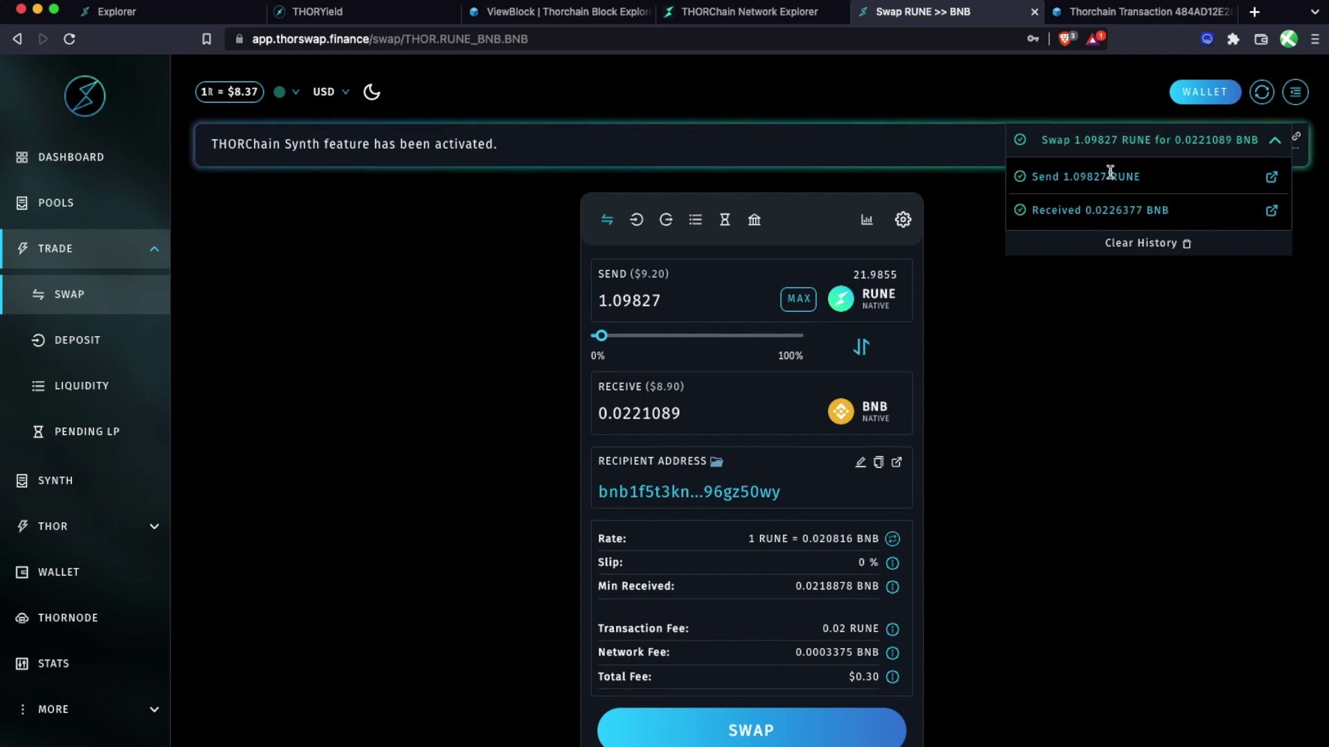
pyautogui.click(1133, 14)
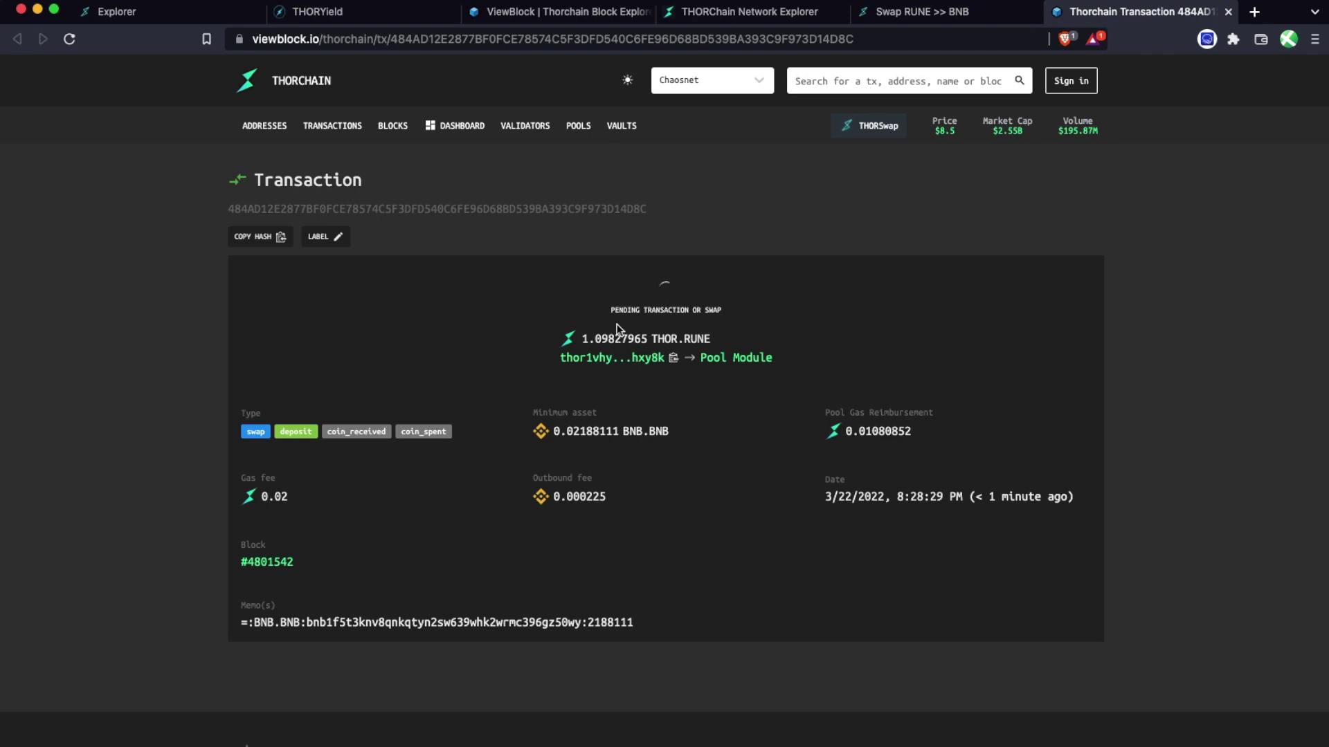
pyautogui.click(738, 15)
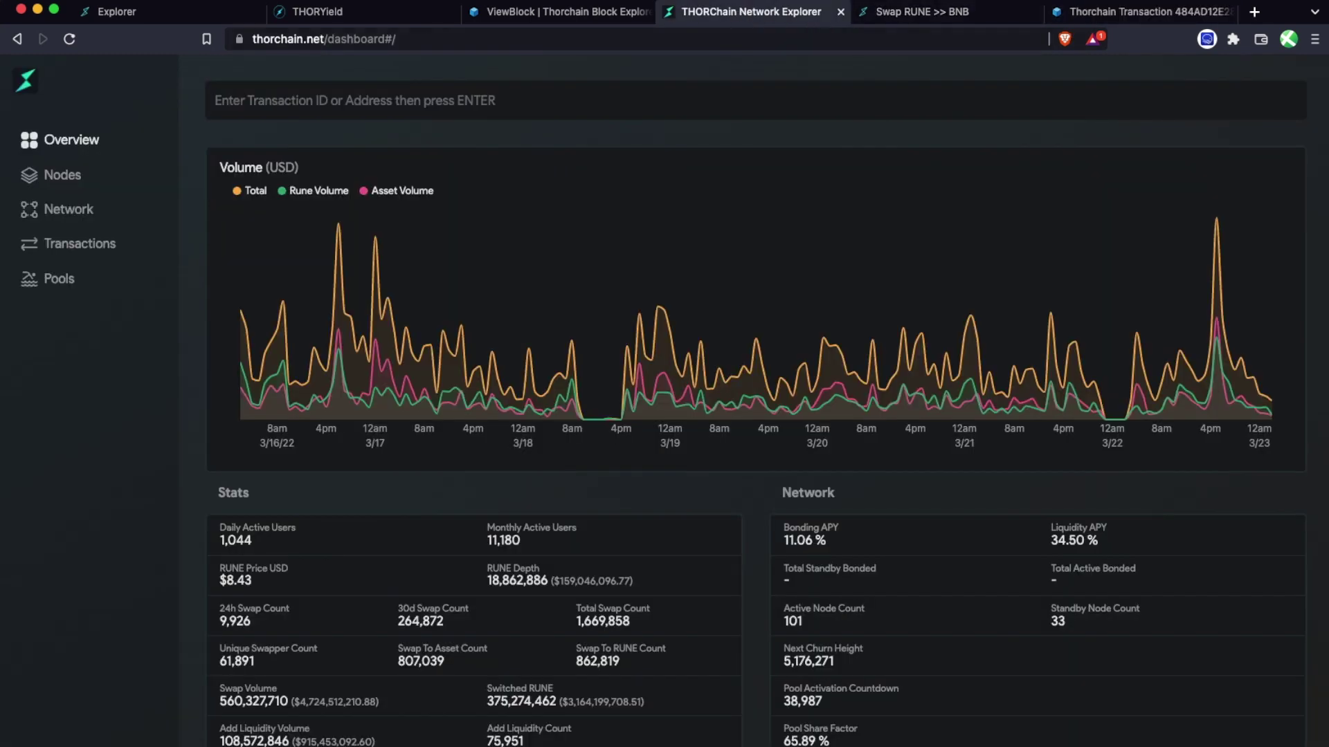
pyautogui.click(313, 14)
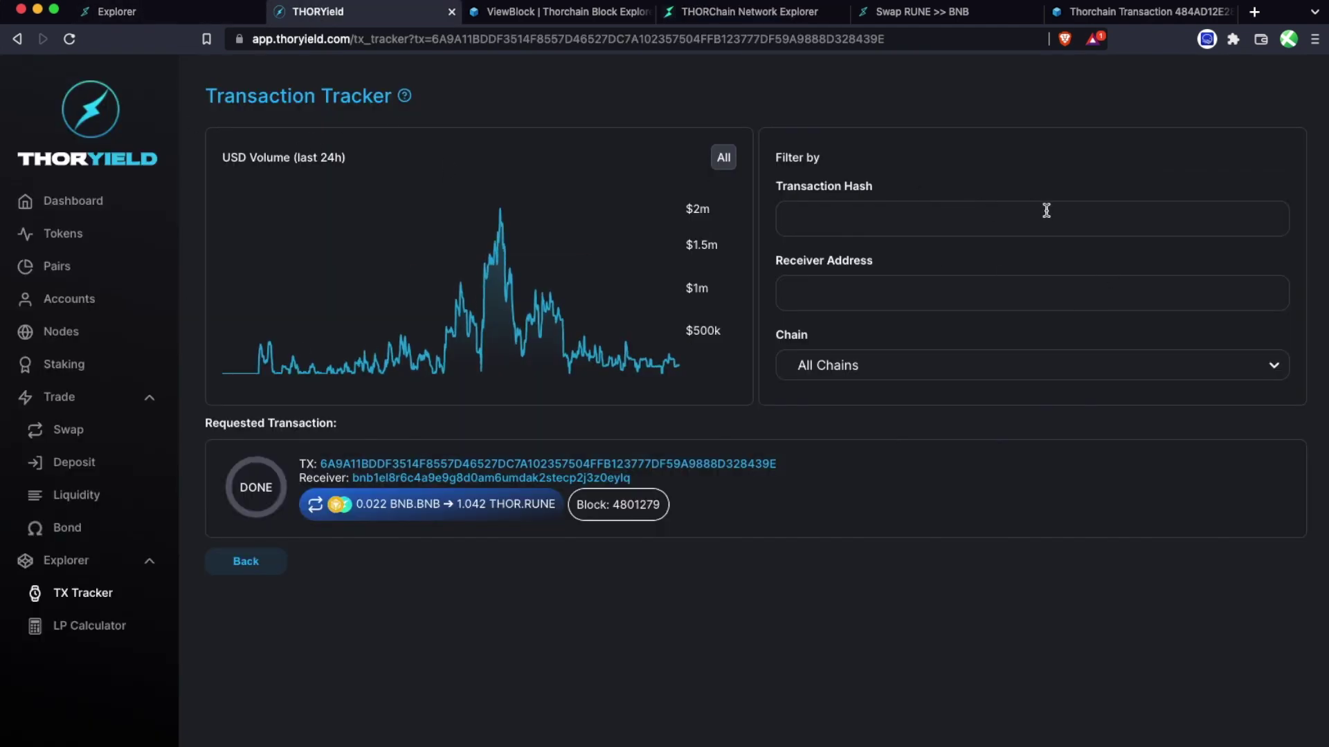
pyautogui.click(1128, 13)
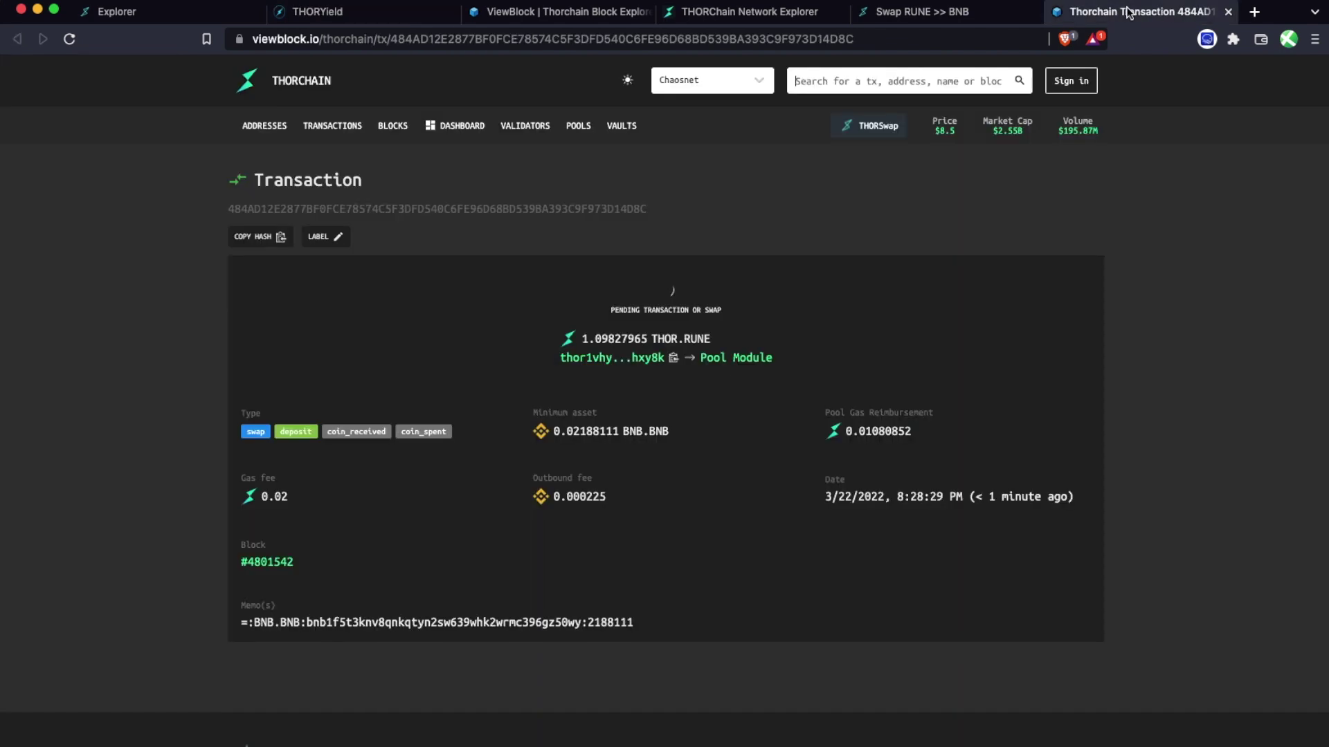
pyautogui.doubleClick(299, 205)
pyautogui.press('super+c')
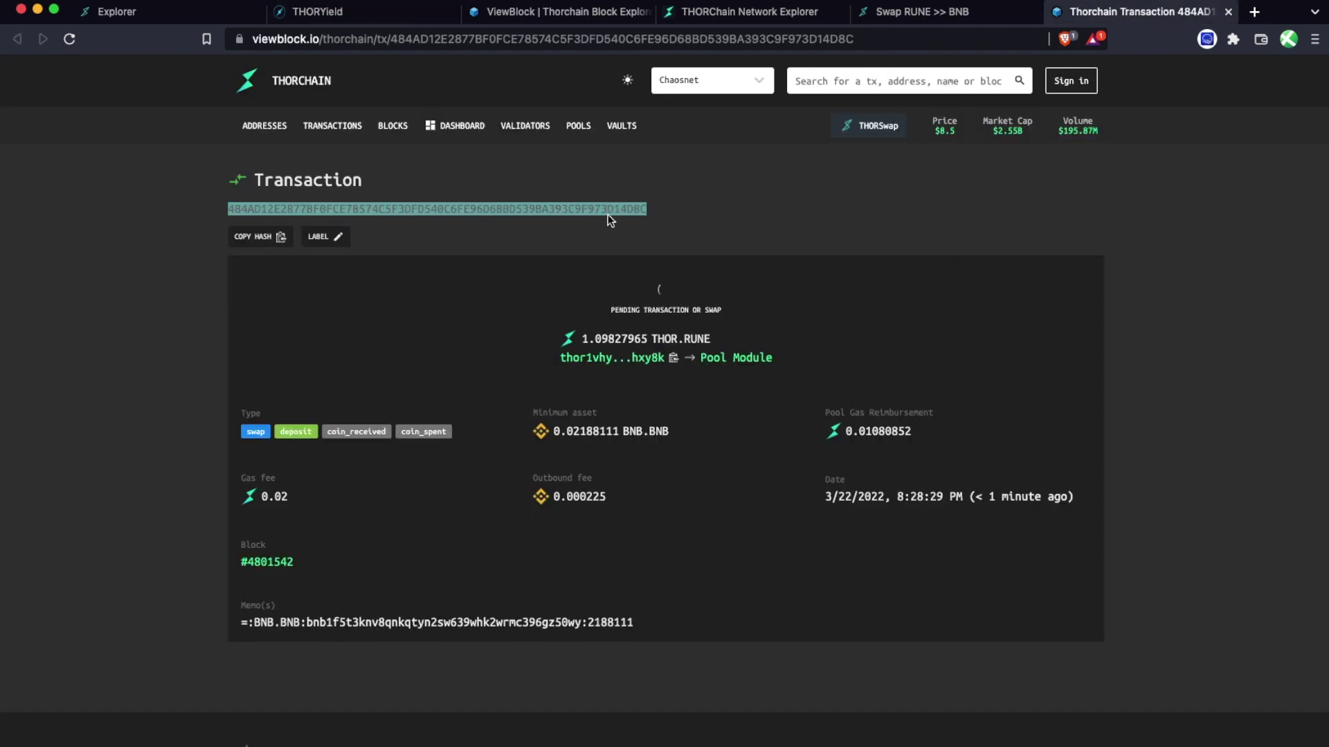
# - Look up the swap hash in THORYield's tracker, confirm DONE at block 4801542, then clear the filter
pyautogui.click(319, 12)
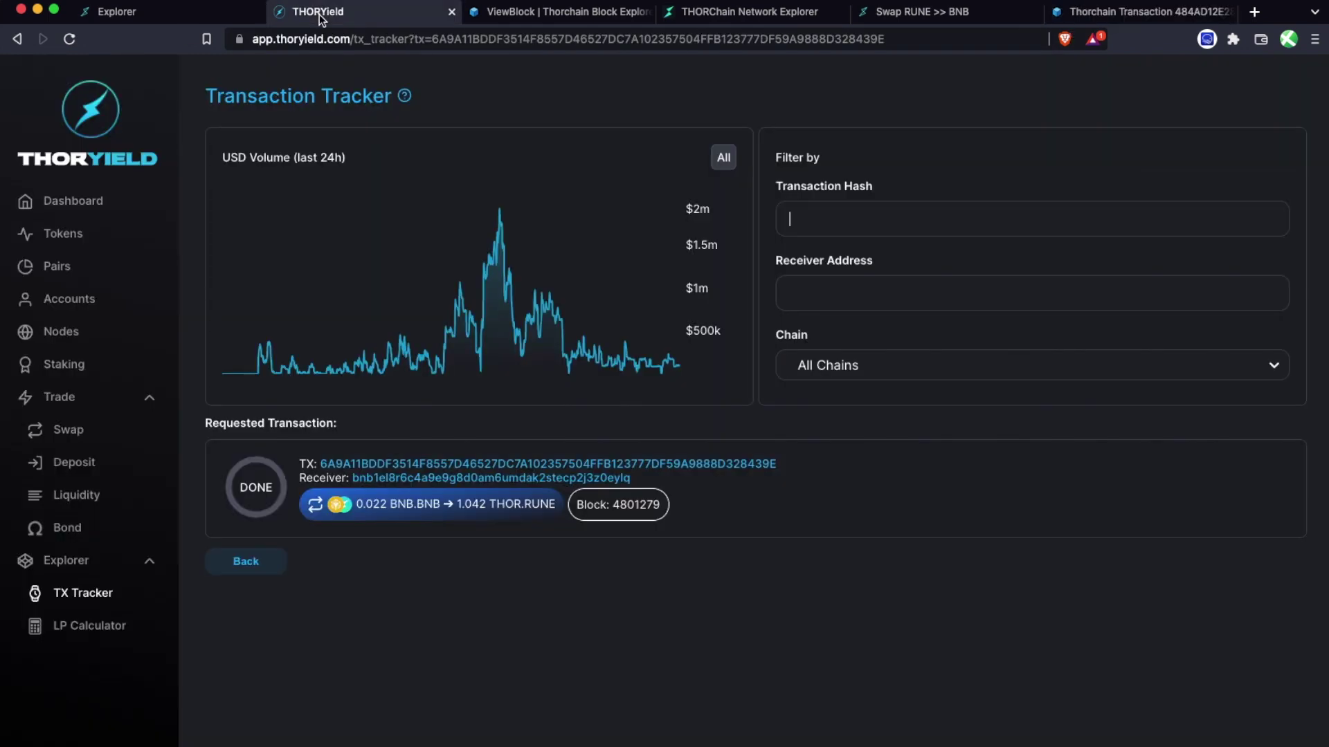
pyautogui.click(876, 225)
pyautogui.press('super+v')
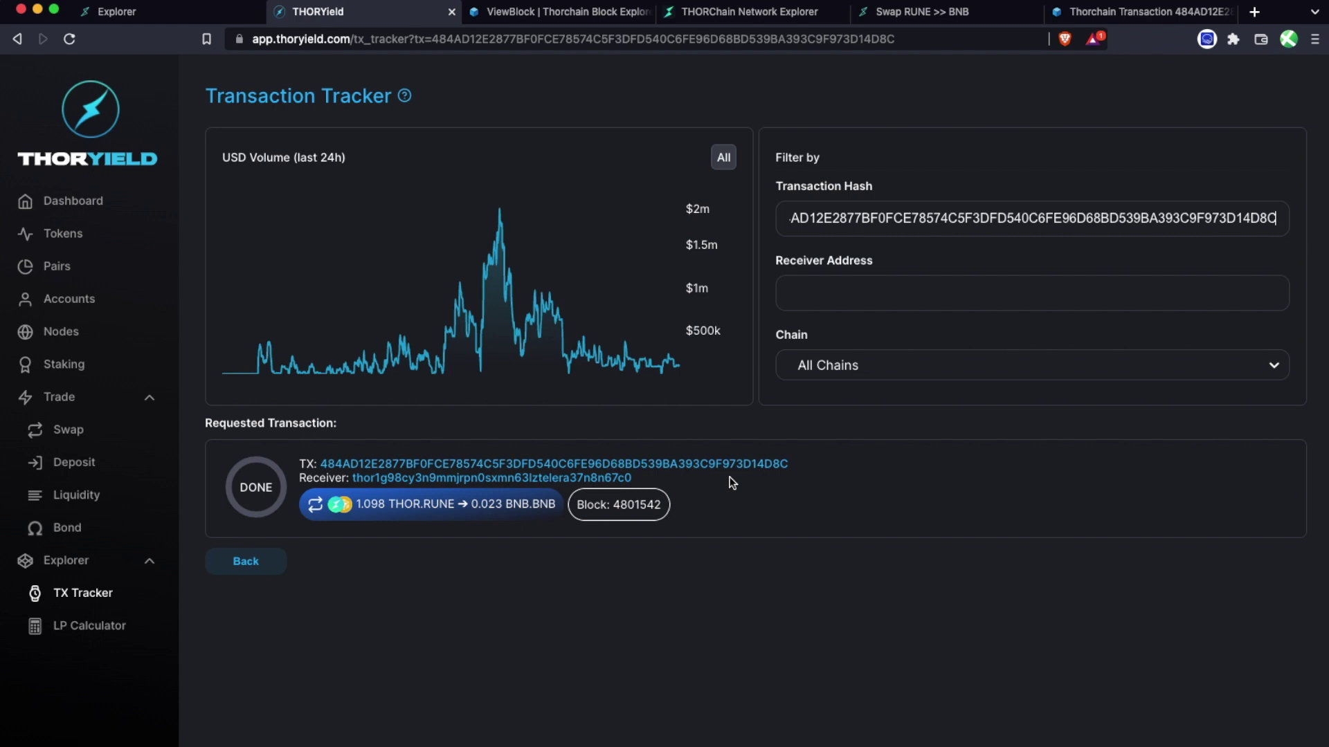
pyautogui.press('super+a')
pyautogui.press('BackSpace')
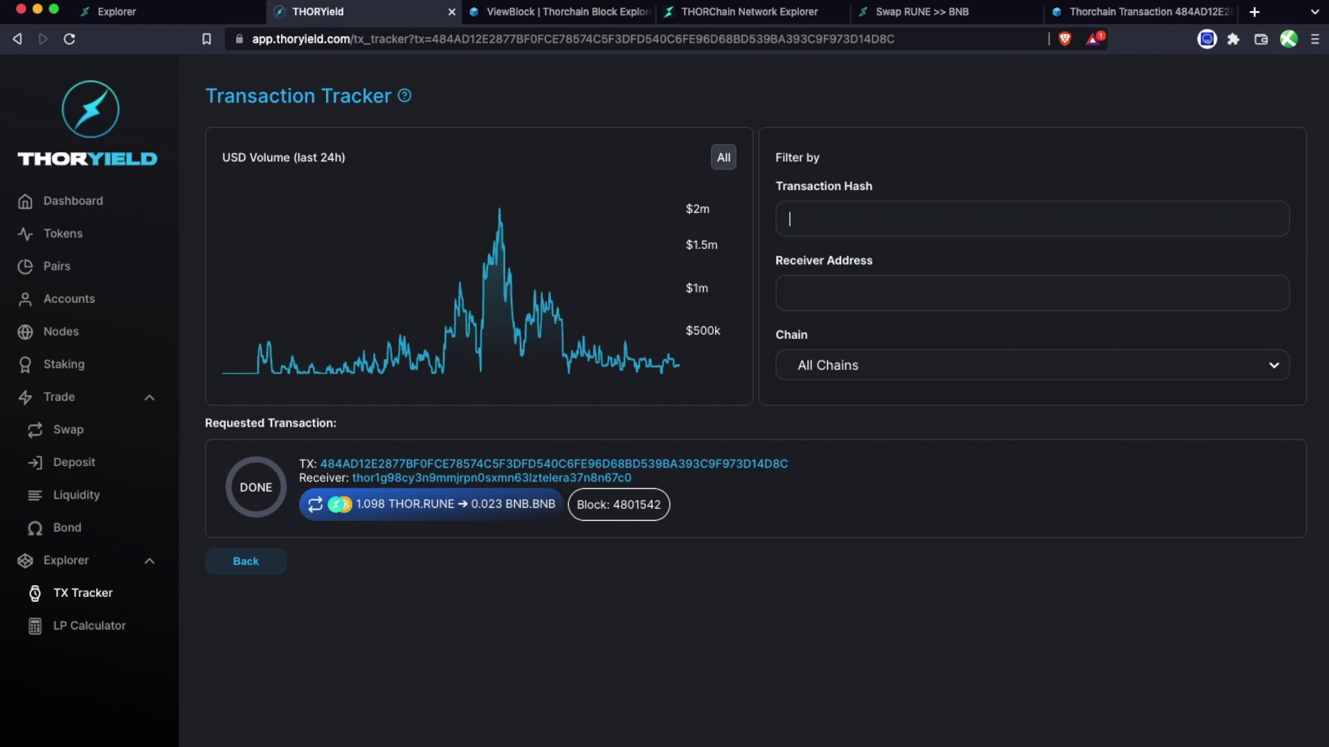
pyautogui.click(251, 558)
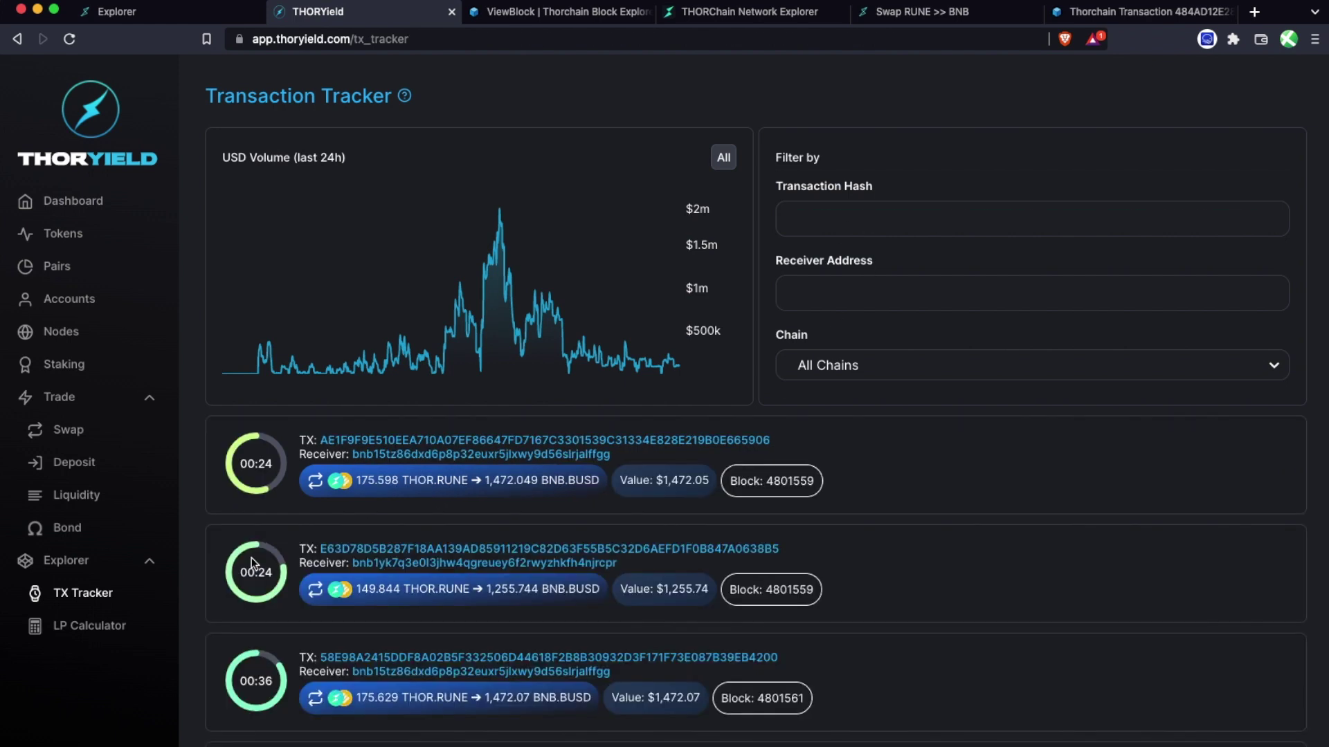
pyautogui.scroll(-2, 438, 597)
pyautogui.scroll(-10, 277, 346)
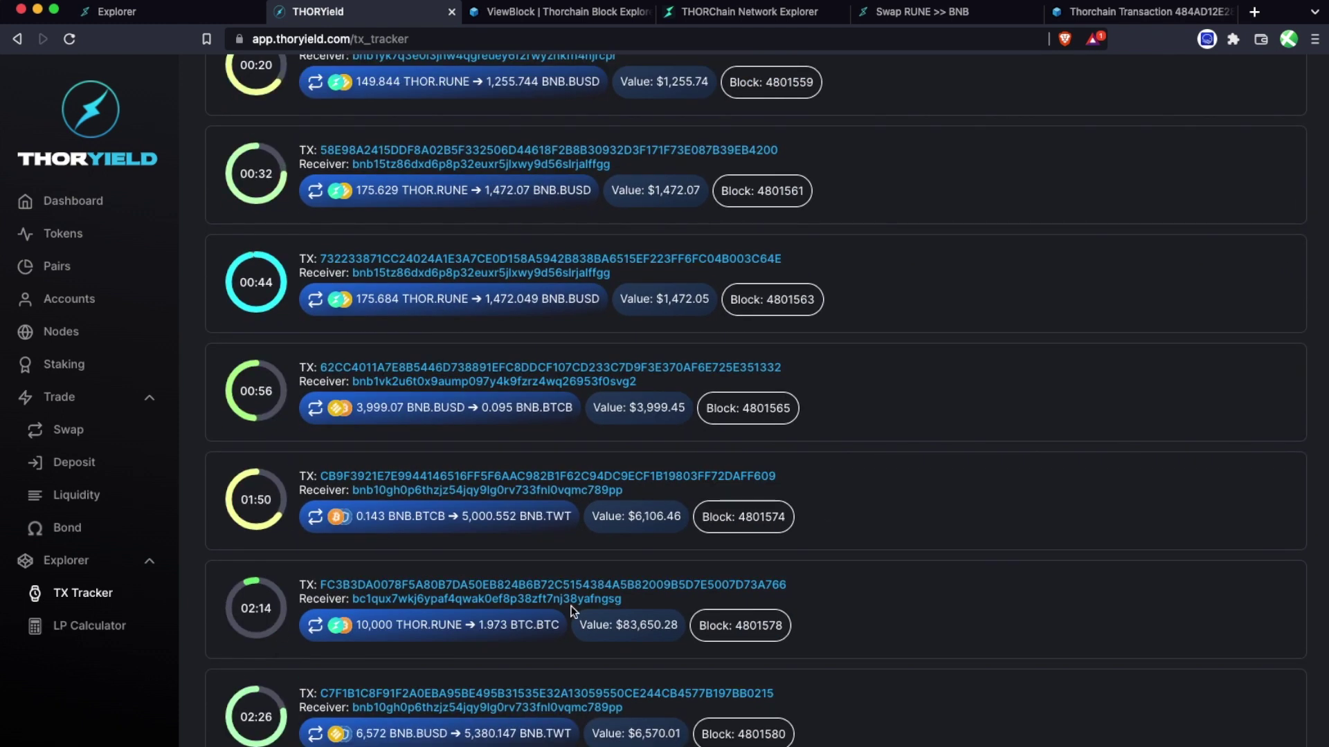
pyautogui.scroll(1, 573, 612)
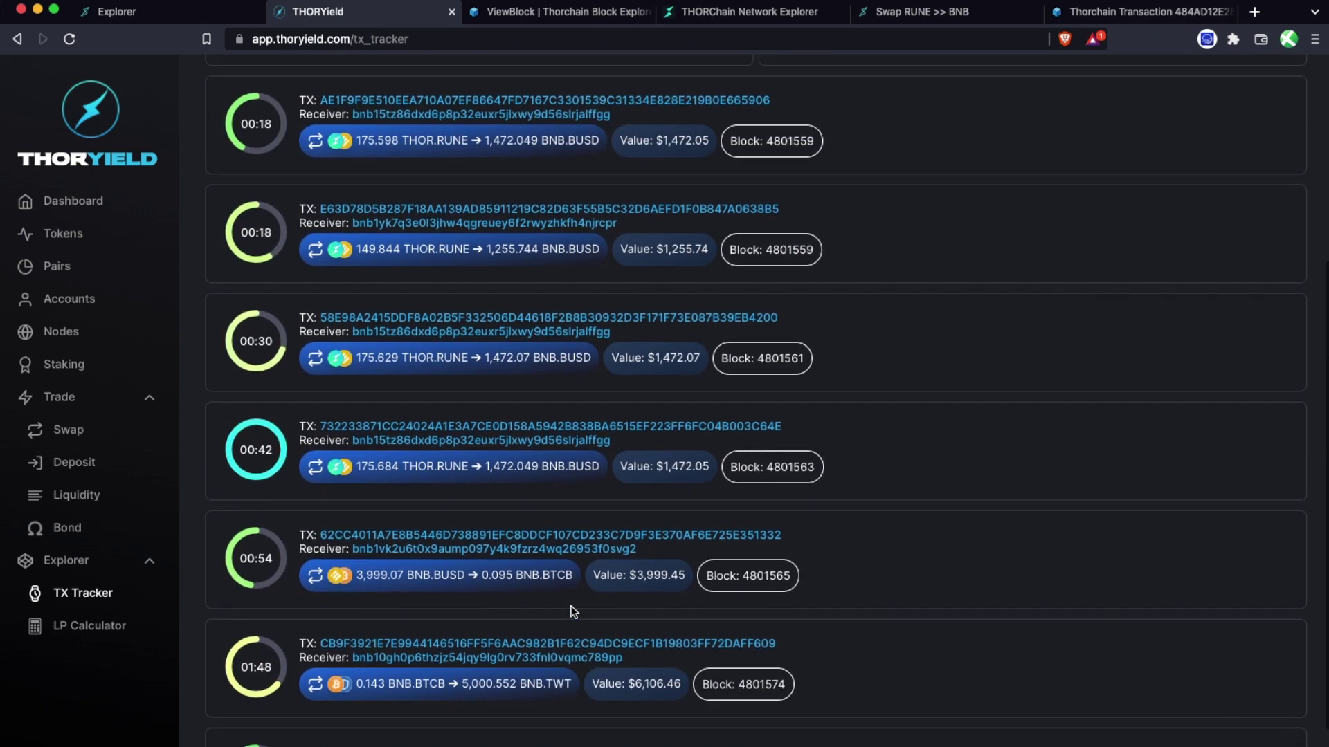
pyautogui.scroll(-4, 573, 612)
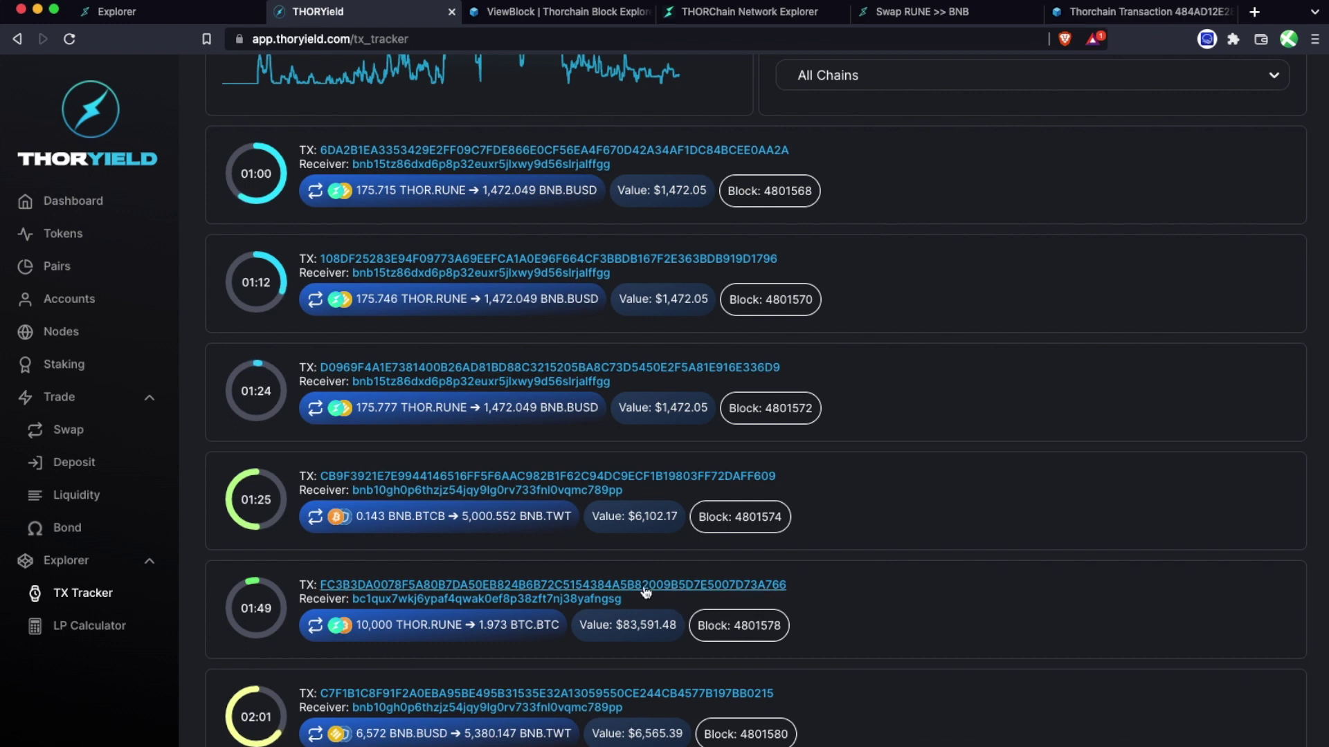
pyautogui.scroll(5, 762, 416)
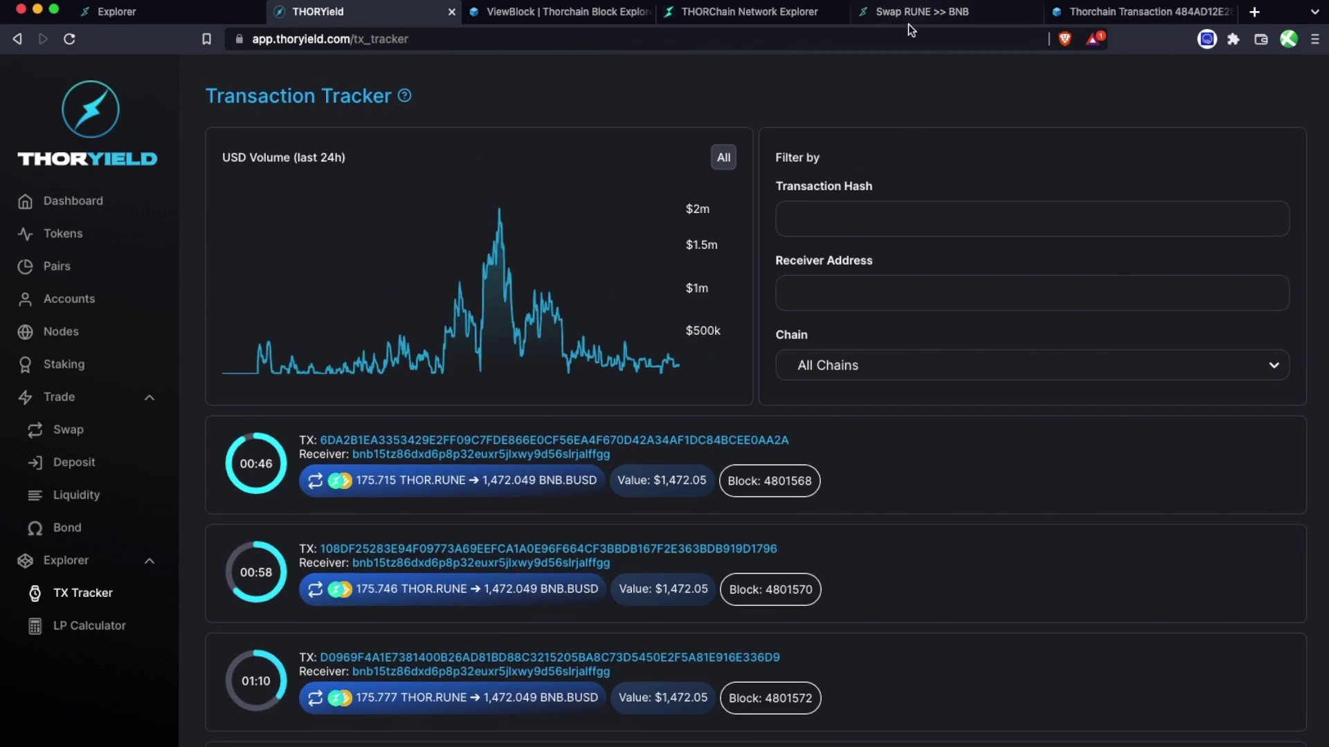
pyautogui.click(910, 14)
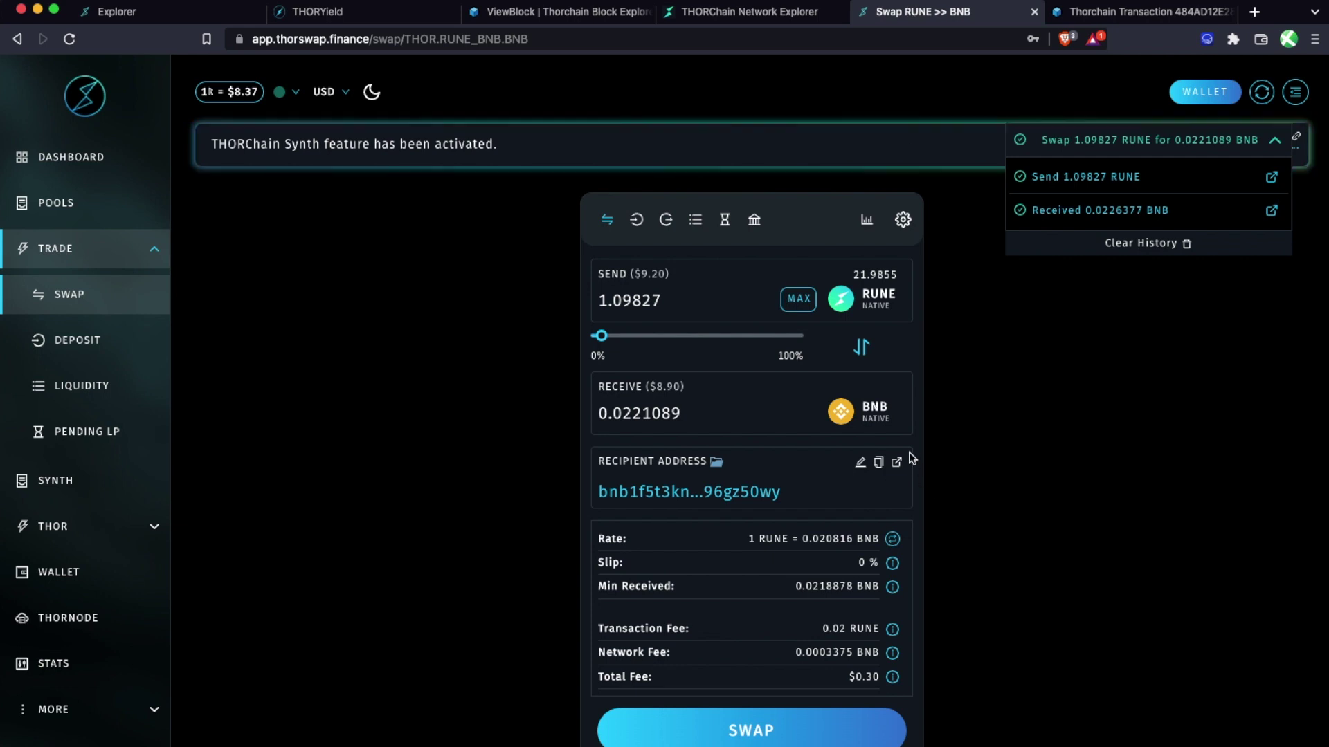
# - Set up a BNB-to-BTC swap using the maximum BNB balance of 0.0225627 BNB
pyautogui.click(863, 346)
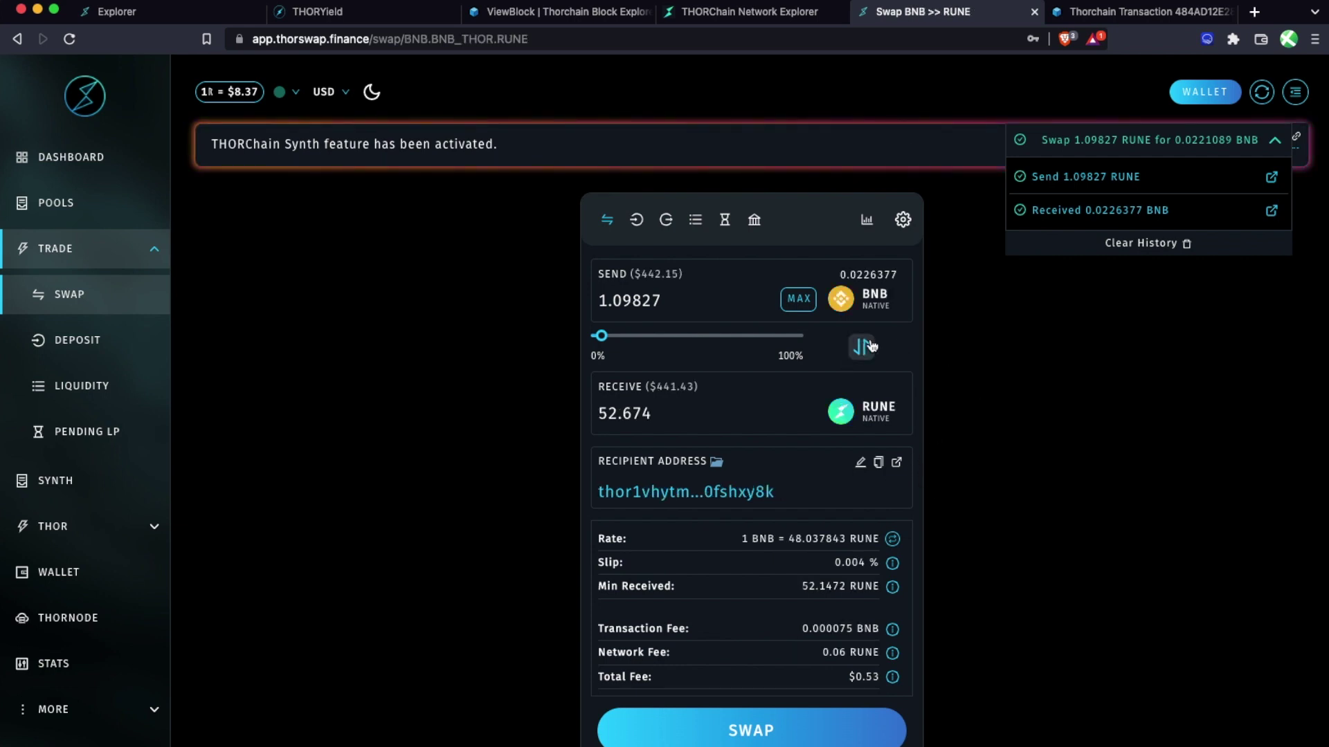
pyautogui.click(858, 408)
pyautogui.click(607, 436)
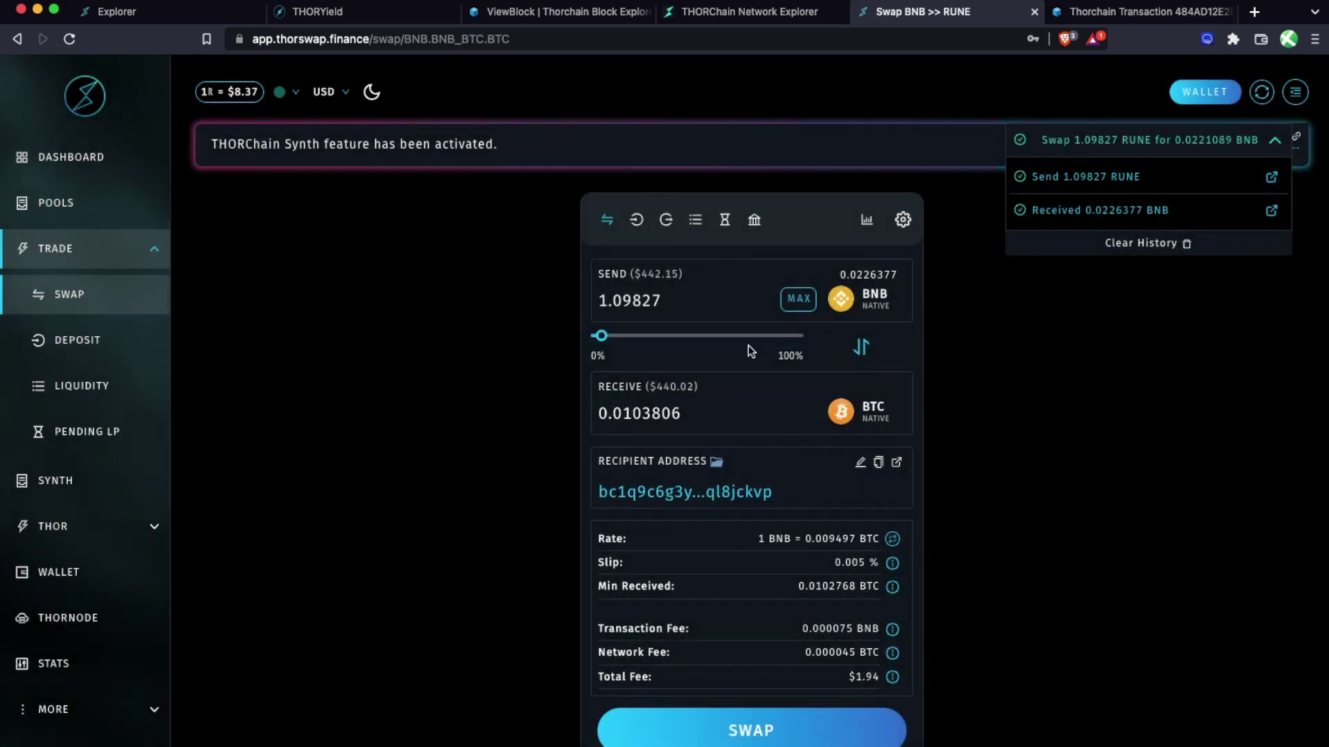
pyautogui.click(799, 303)
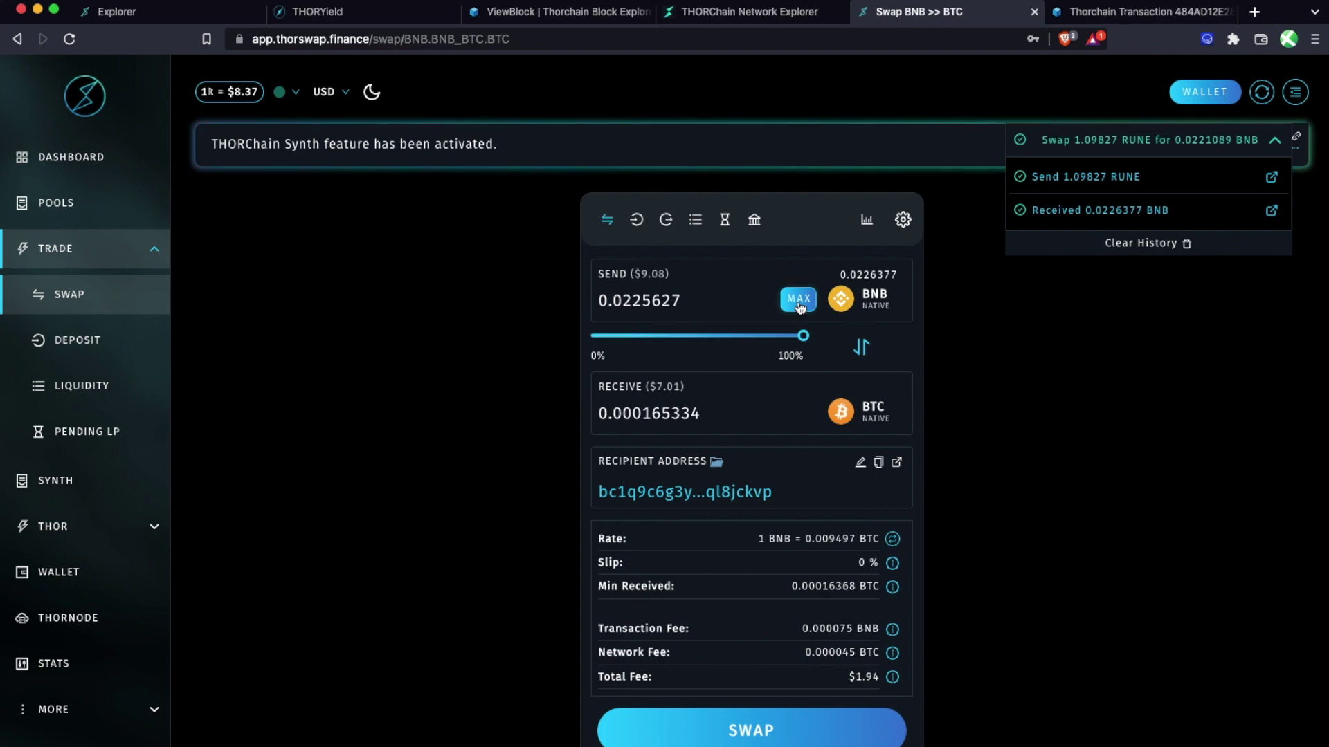
# - Submit the swap with the wallet password and expand its progress details
pyautogui.click(733, 732)
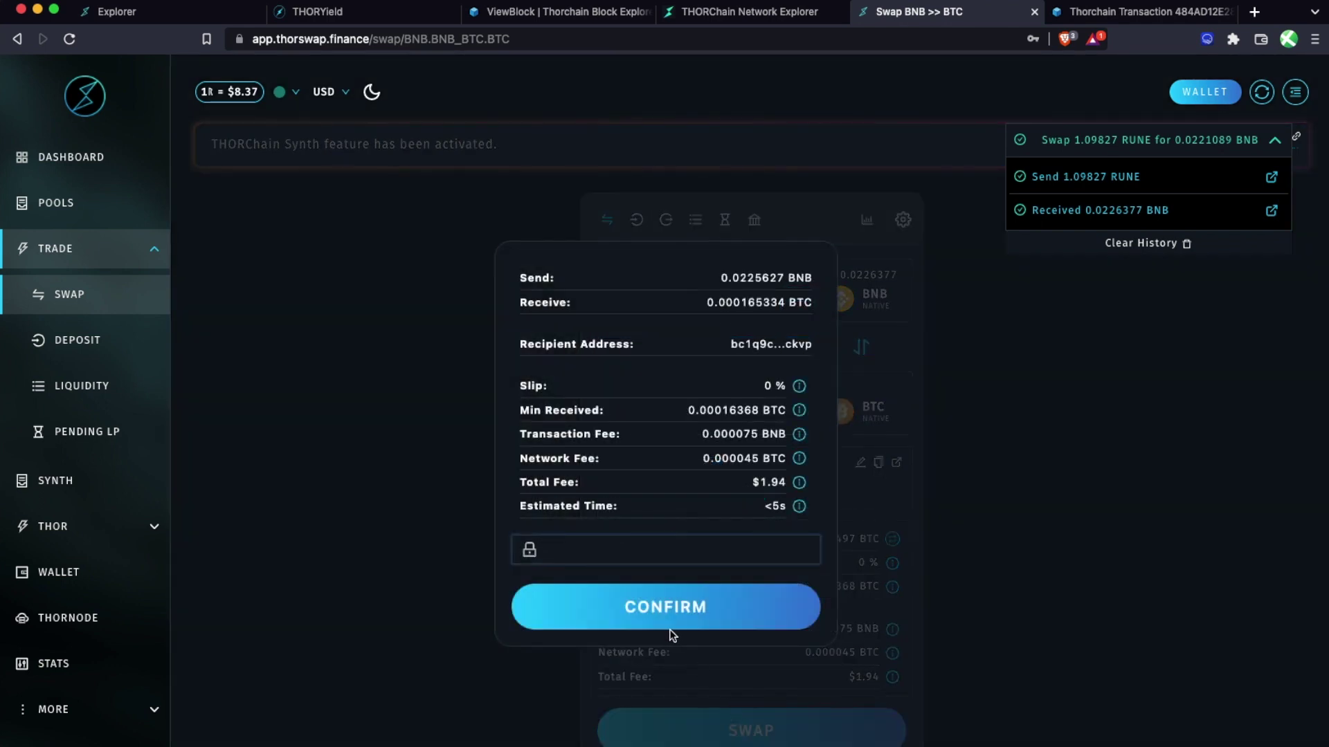
pyautogui.write('xxxxx')
pyautogui.click(700, 610)
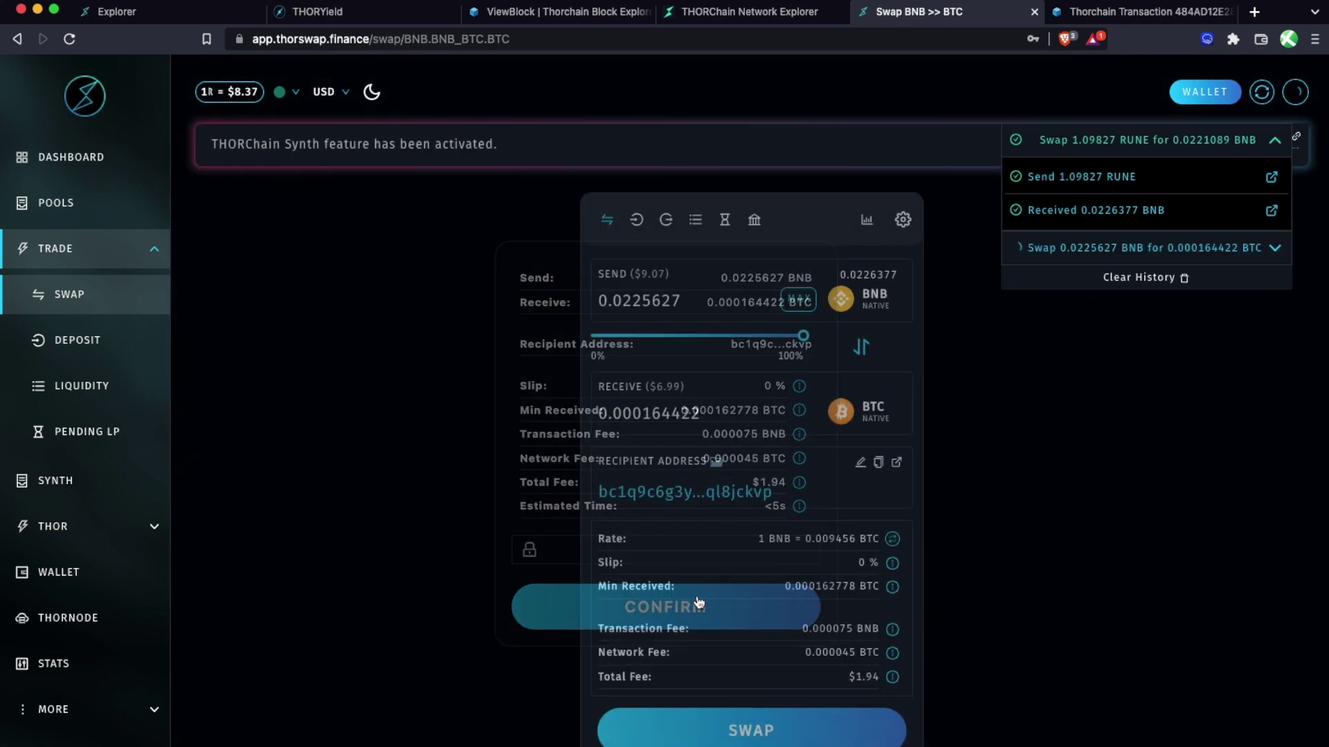
pyautogui.click(1273, 249)
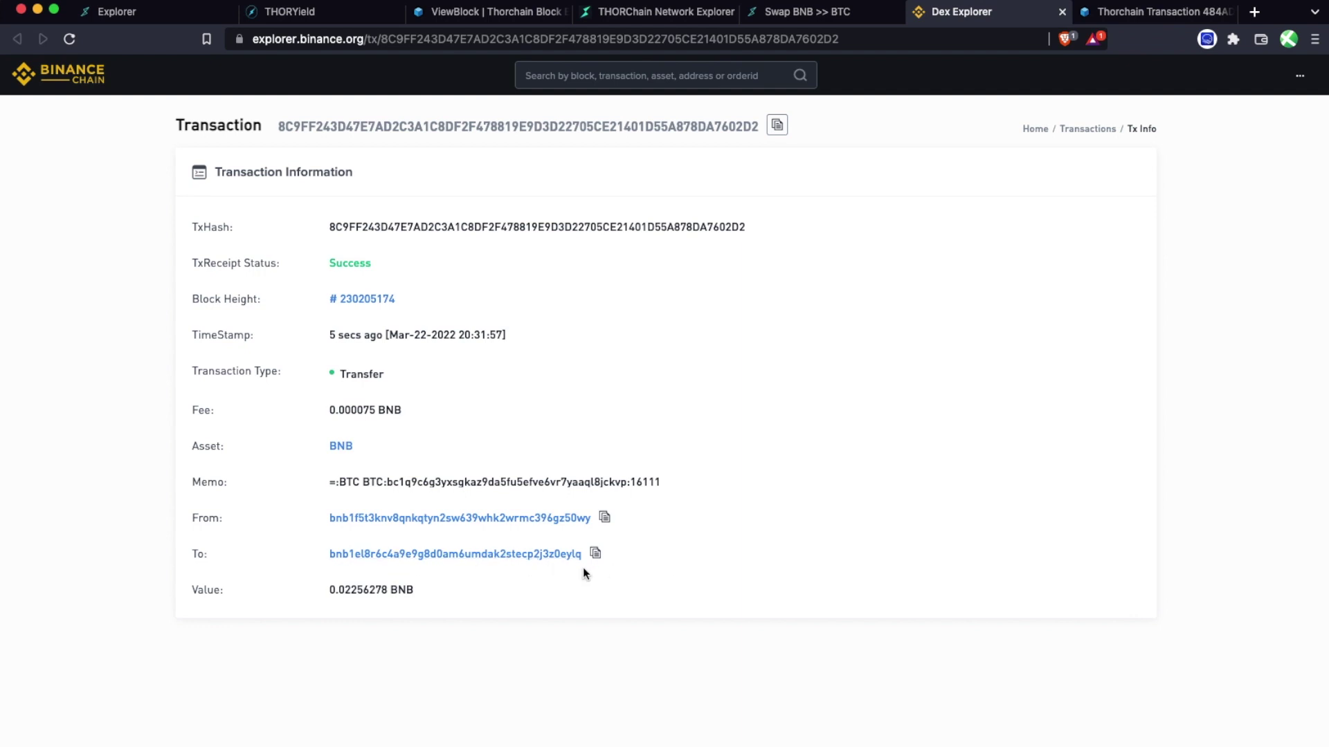
# - Copy the TxHash of the successful 0.02256278 BNB transfer on Binance Chain Explorer
pyautogui.doubleClick(536, 218)
pyautogui.press('super+c')
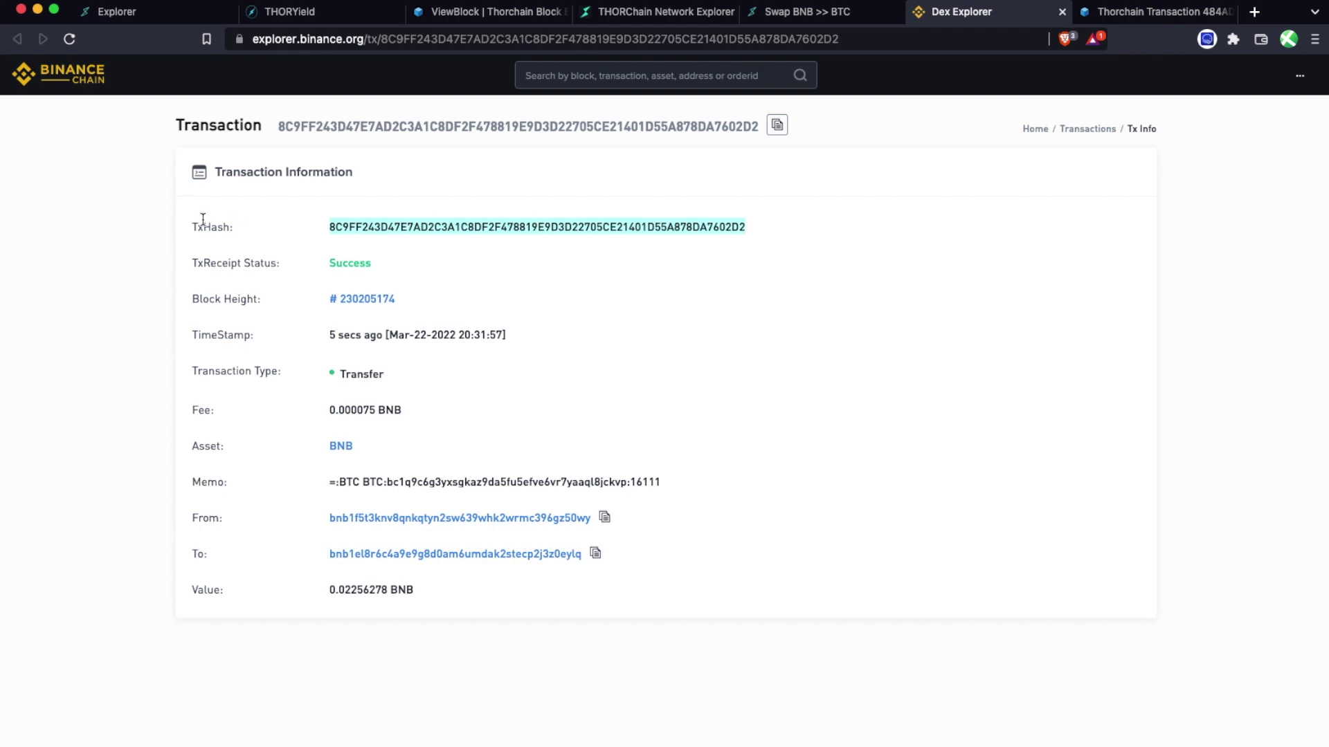
pyautogui.click(299, 11)
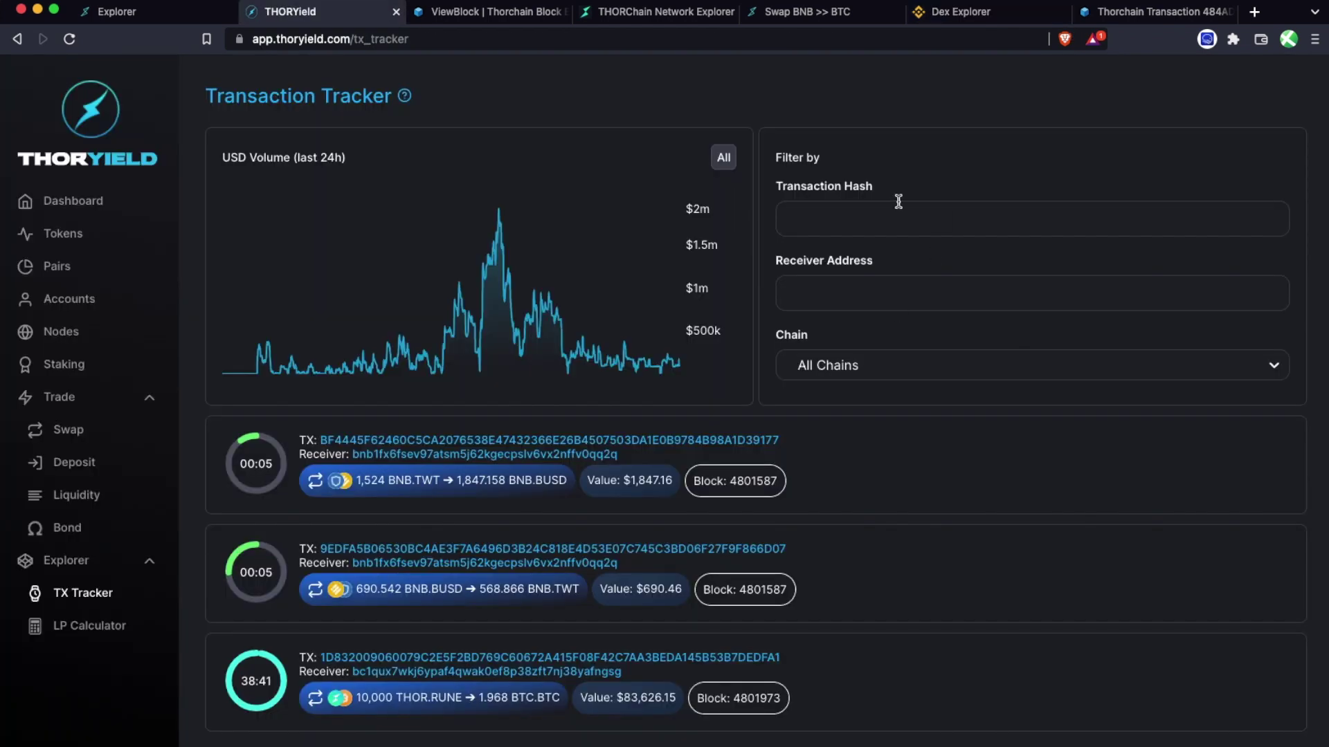
# - Paste the BNB transfer hash into THORYield's tracker to confirm the BNB-to-BTC swap is DONE
pyautogui.press('super+v')
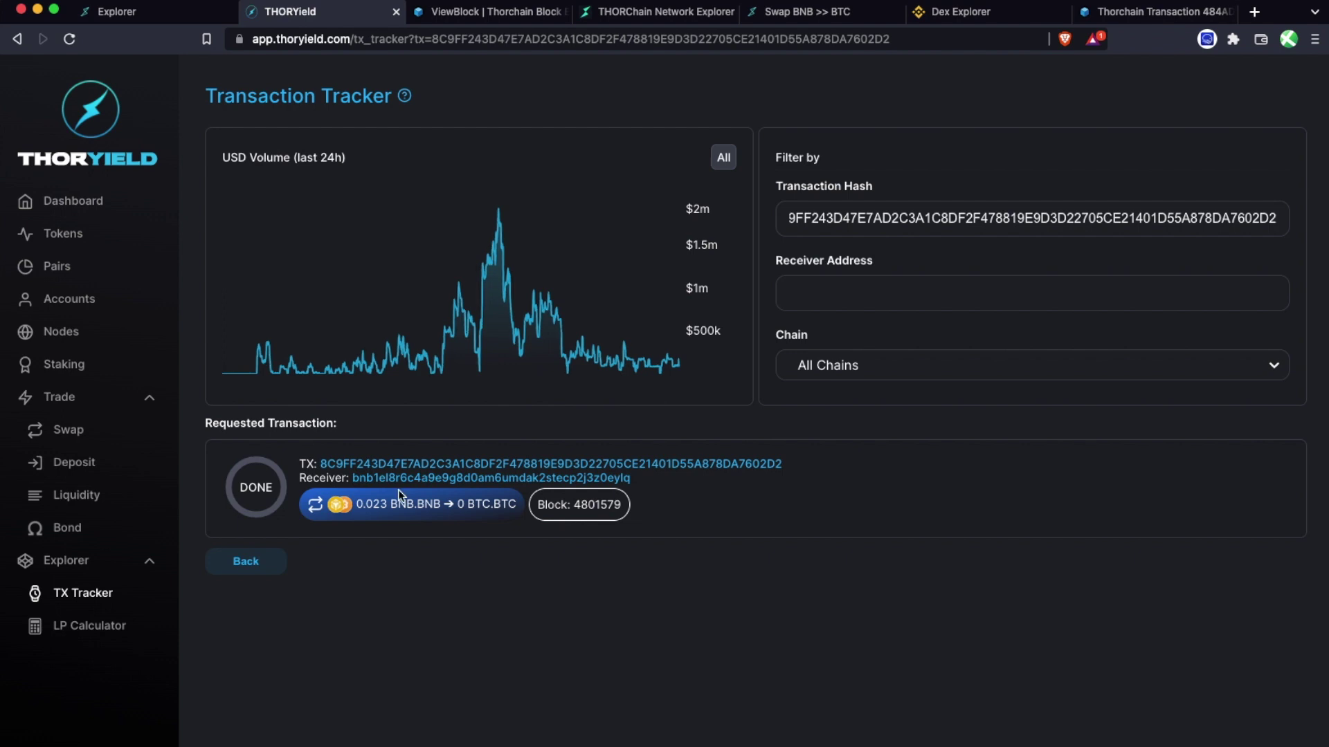
pyautogui.click(807, 11)
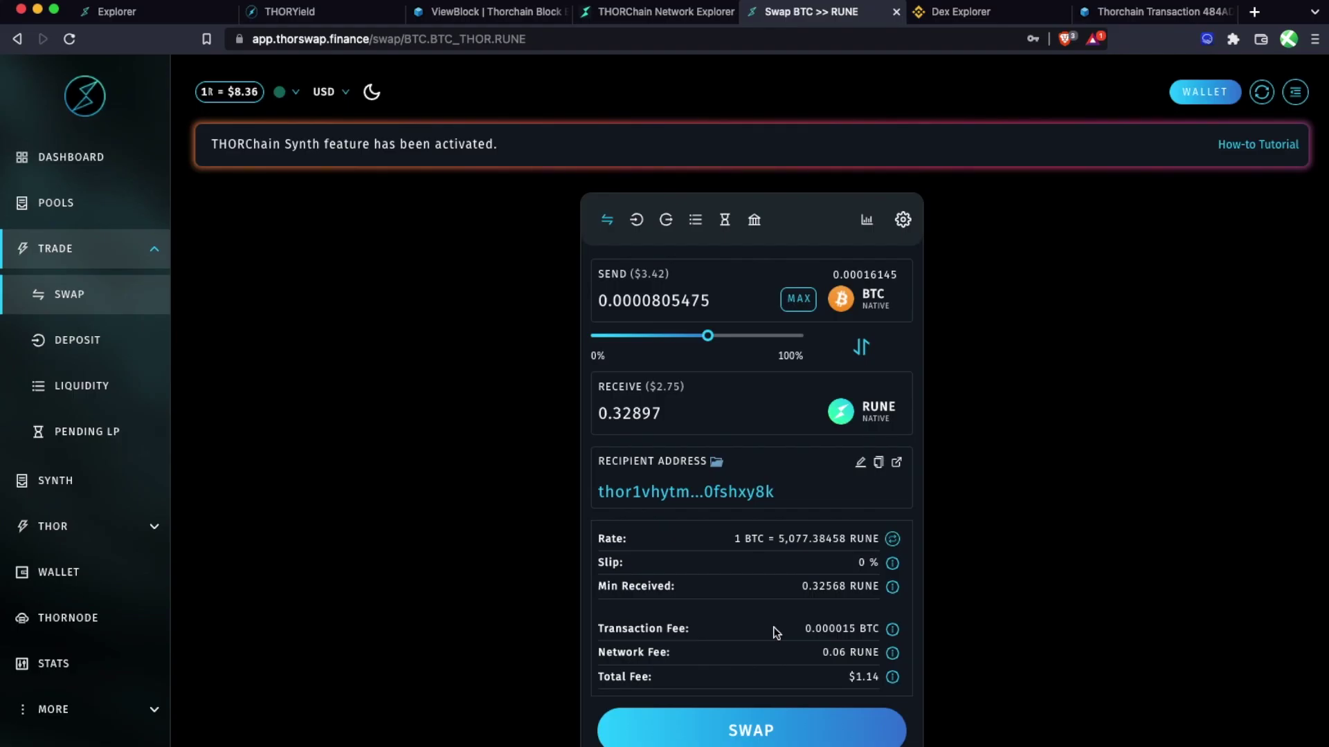
# - Open the wallet panel showing 0.00016145 BTC and 20.8673 RUNE, and copy the Bitcoin address
pyautogui.click(1205, 93)
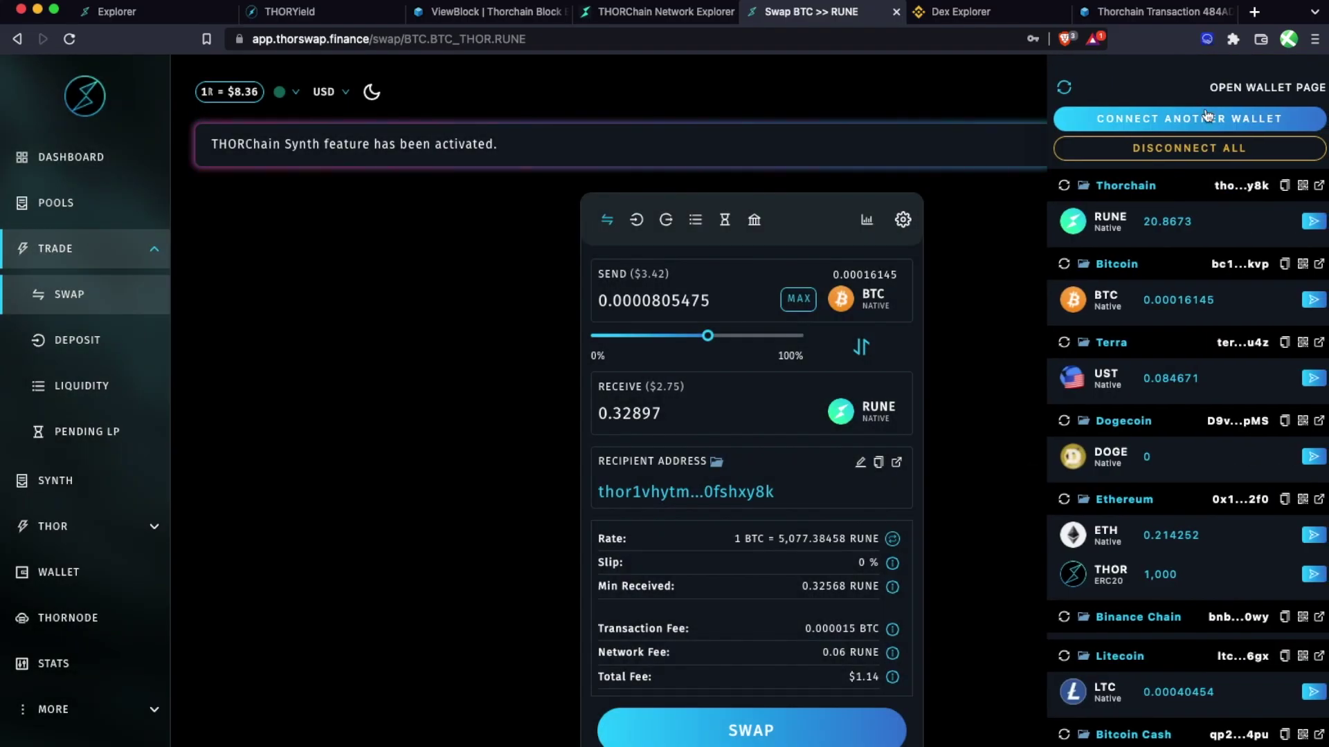
pyautogui.click(1253, 266)
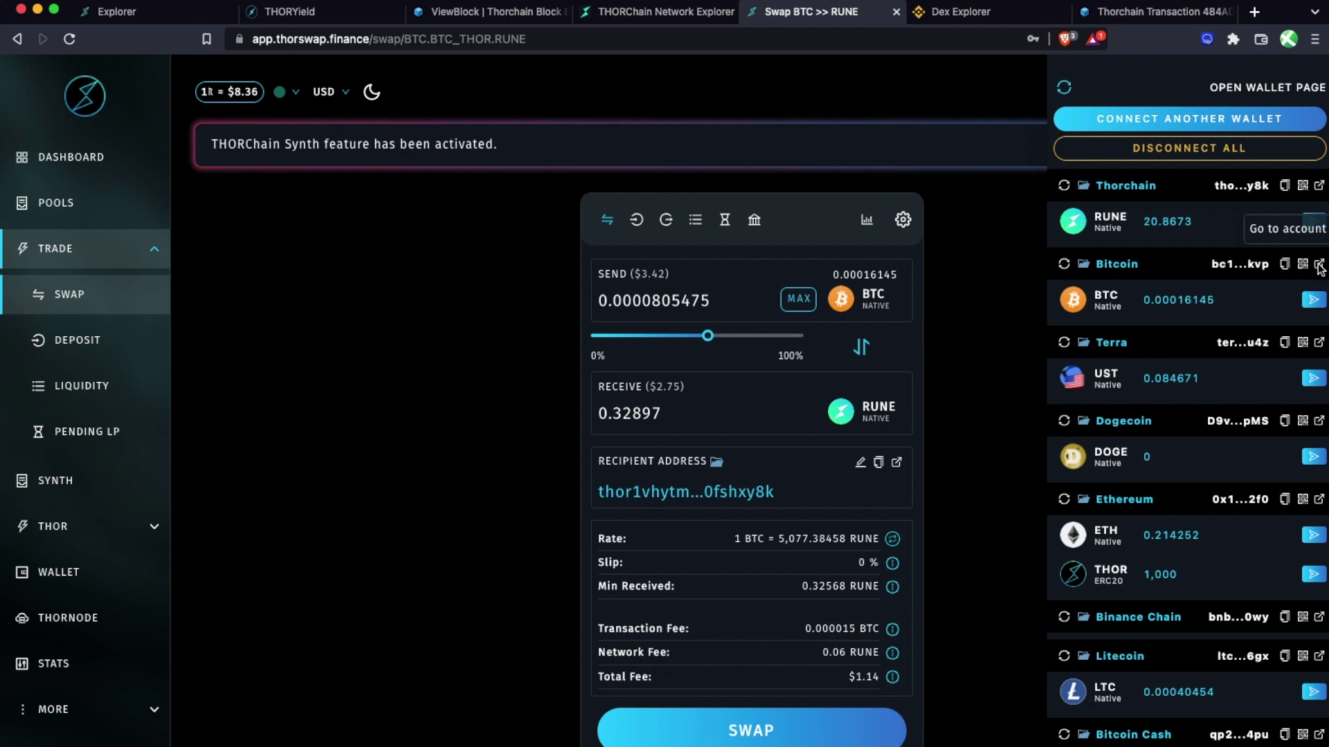
pyautogui.click(1319, 267)
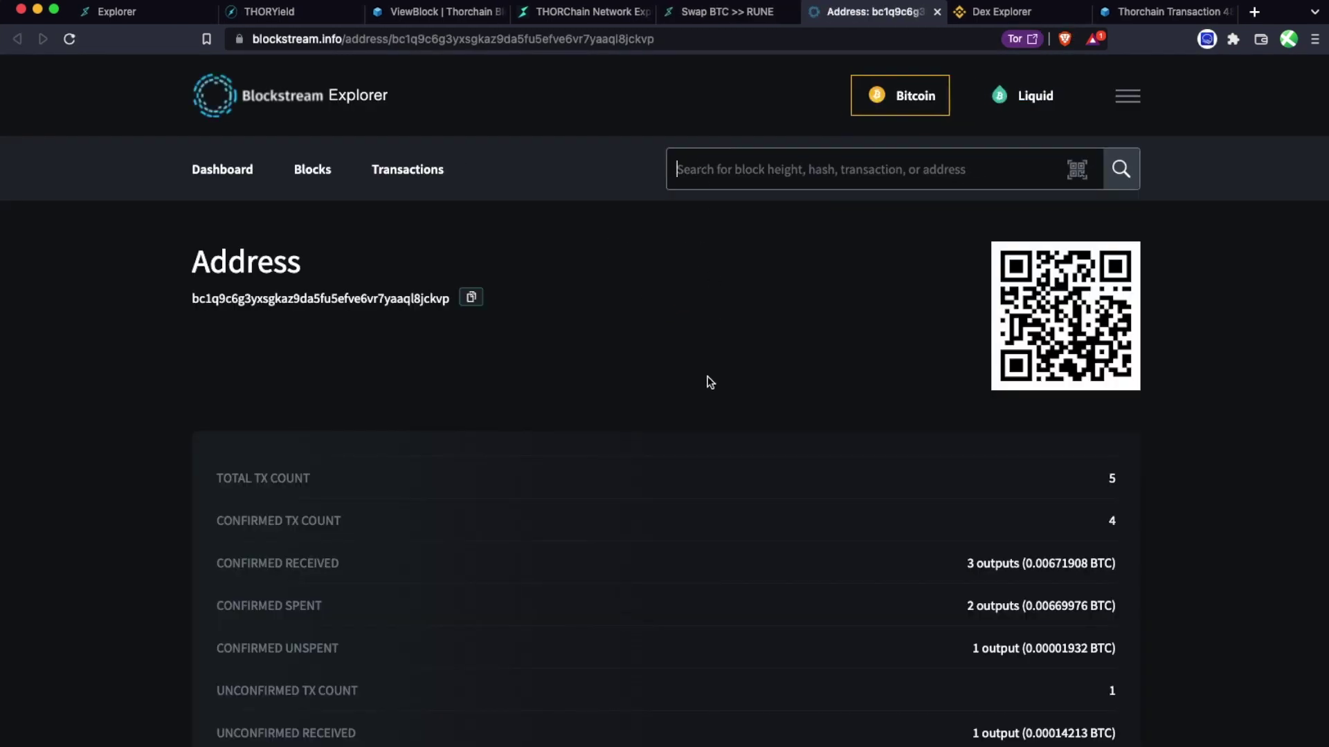
# - Scroll the Blockstream address page to the unconfirmed 0.00014213 BTC incoming output
pyautogui.scroll(-1, 711, 382)
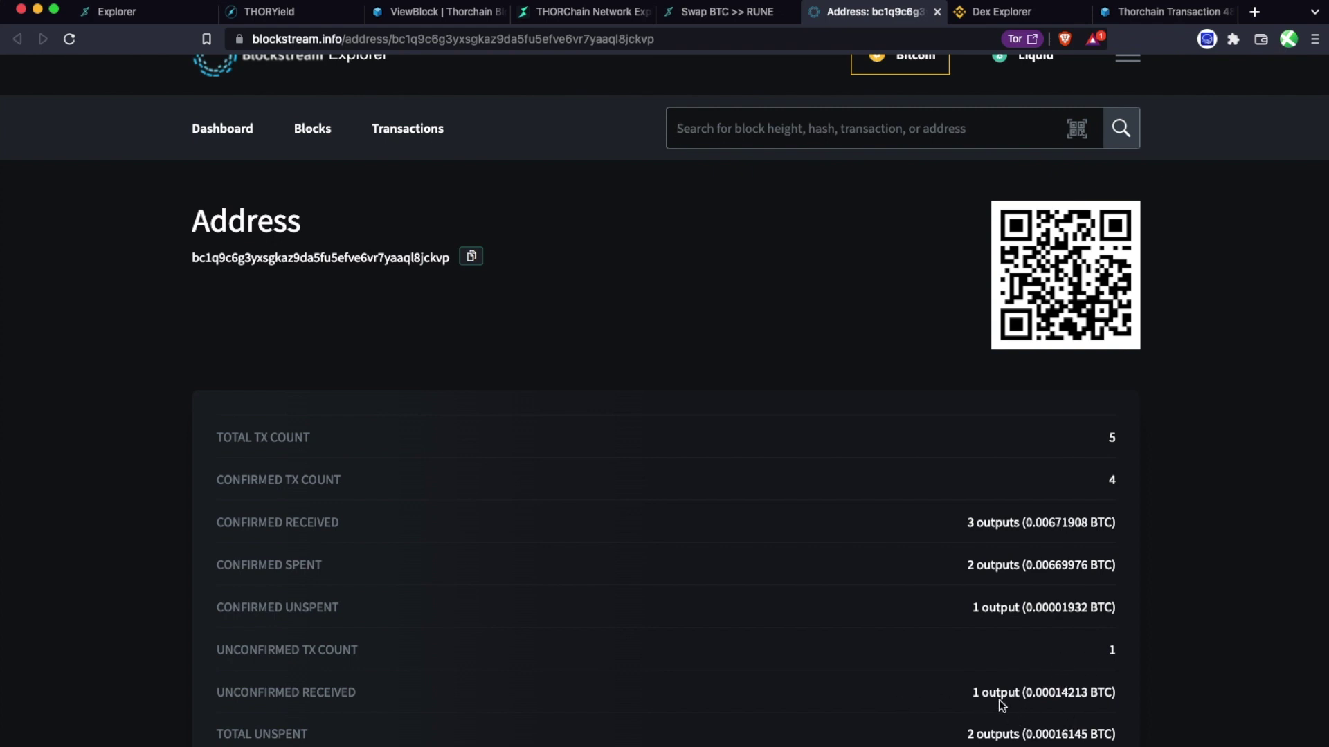
# - Reverse the swap pair, lower the RUNE amount, and choose LTC as the receive asset
pyautogui.click(720, 14)
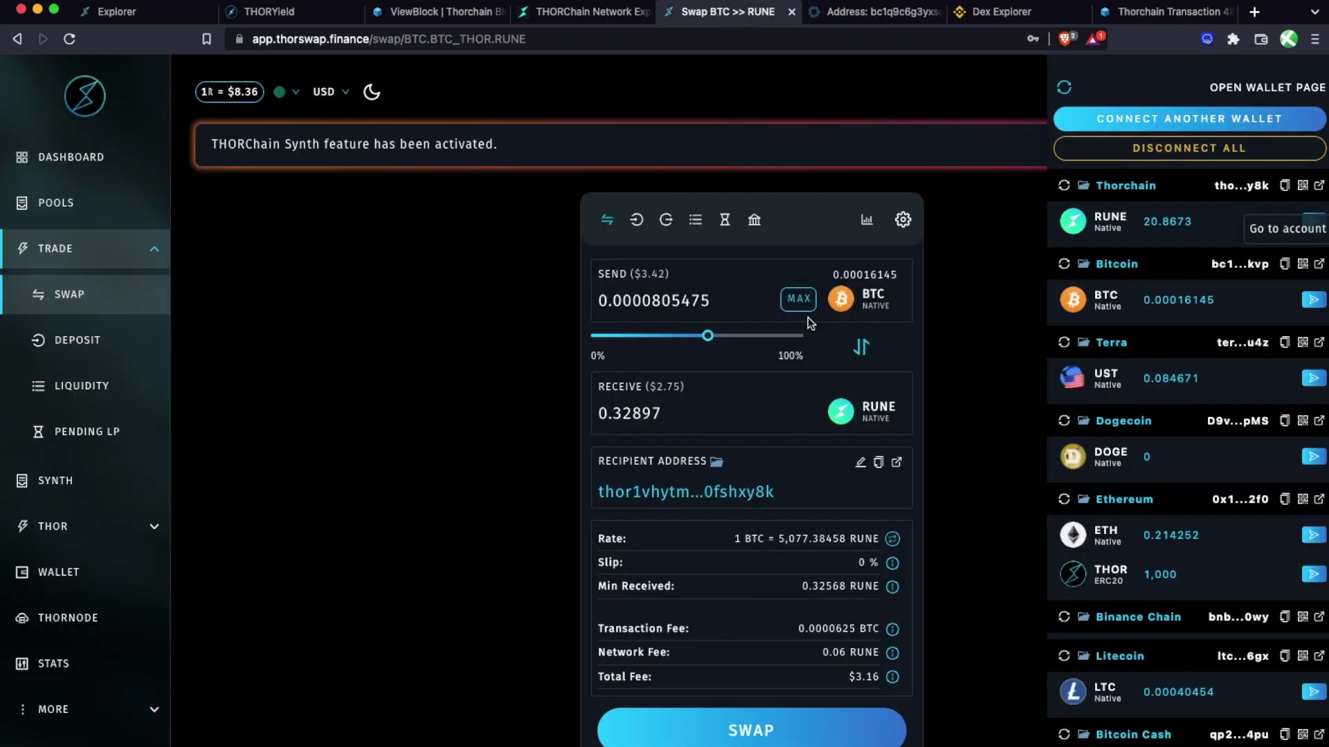
pyautogui.click(962, 364)
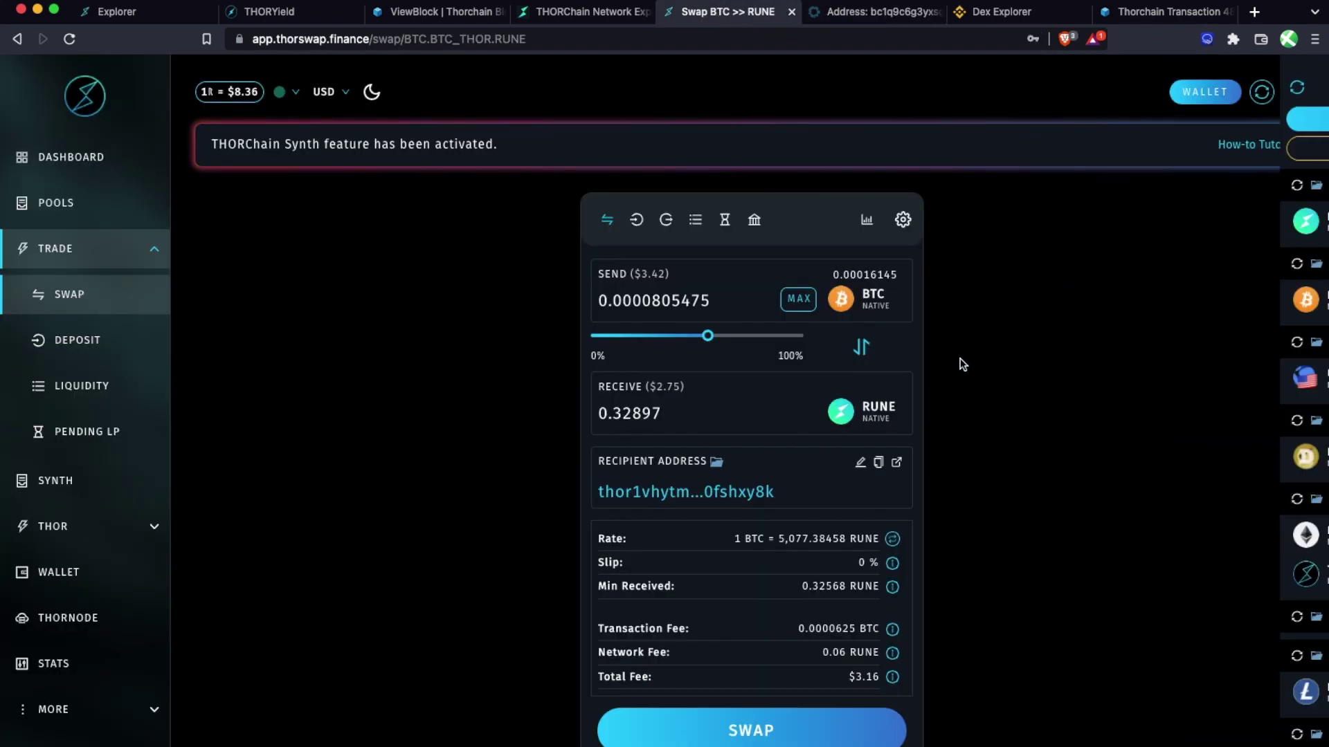
pyautogui.click(862, 348)
pyautogui.moveTo(707, 336); pyautogui.dragTo(604, 339)
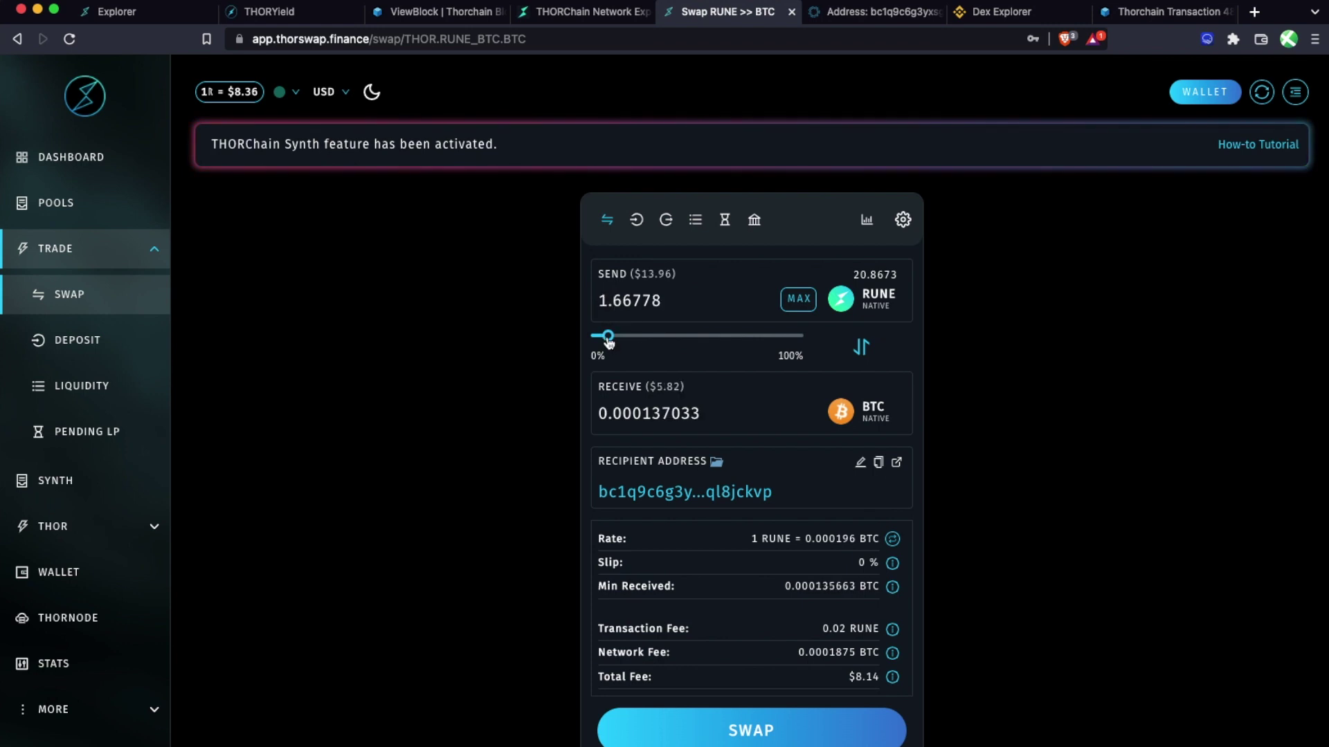
pyautogui.click(860, 413)
pyautogui.scroll(-3, 685, 478)
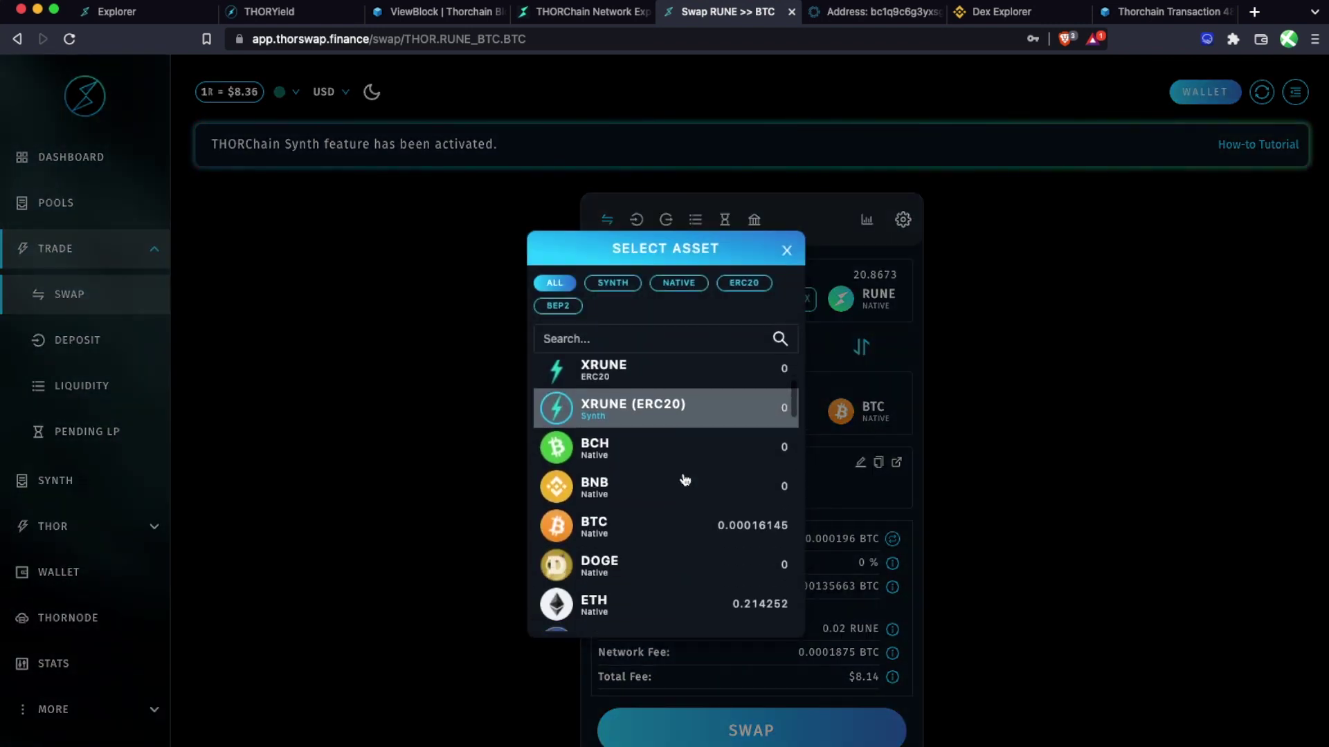
pyautogui.scroll(-5, 630, 484)
pyautogui.click(621, 469)
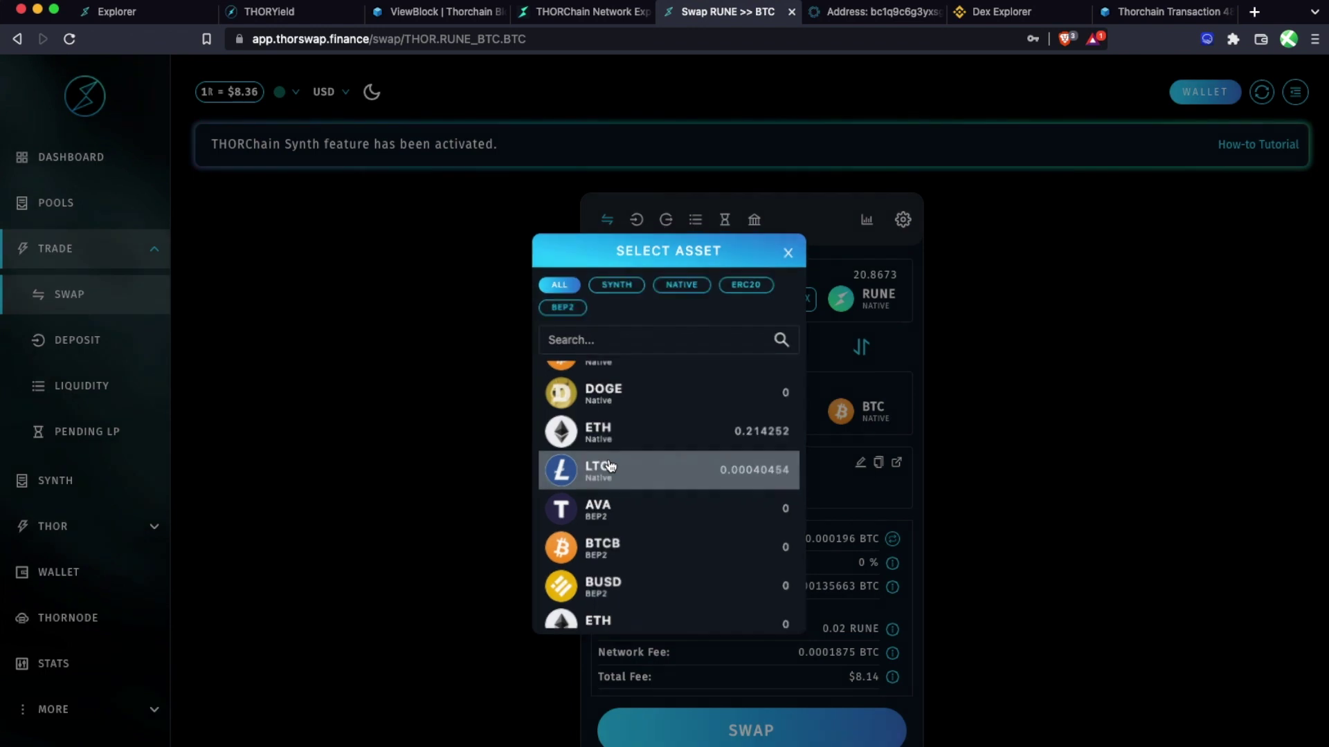
# - Submit the 1.66778 RUNE to 0.112804 LTC swap with the wallet password
pyautogui.click(696, 712)
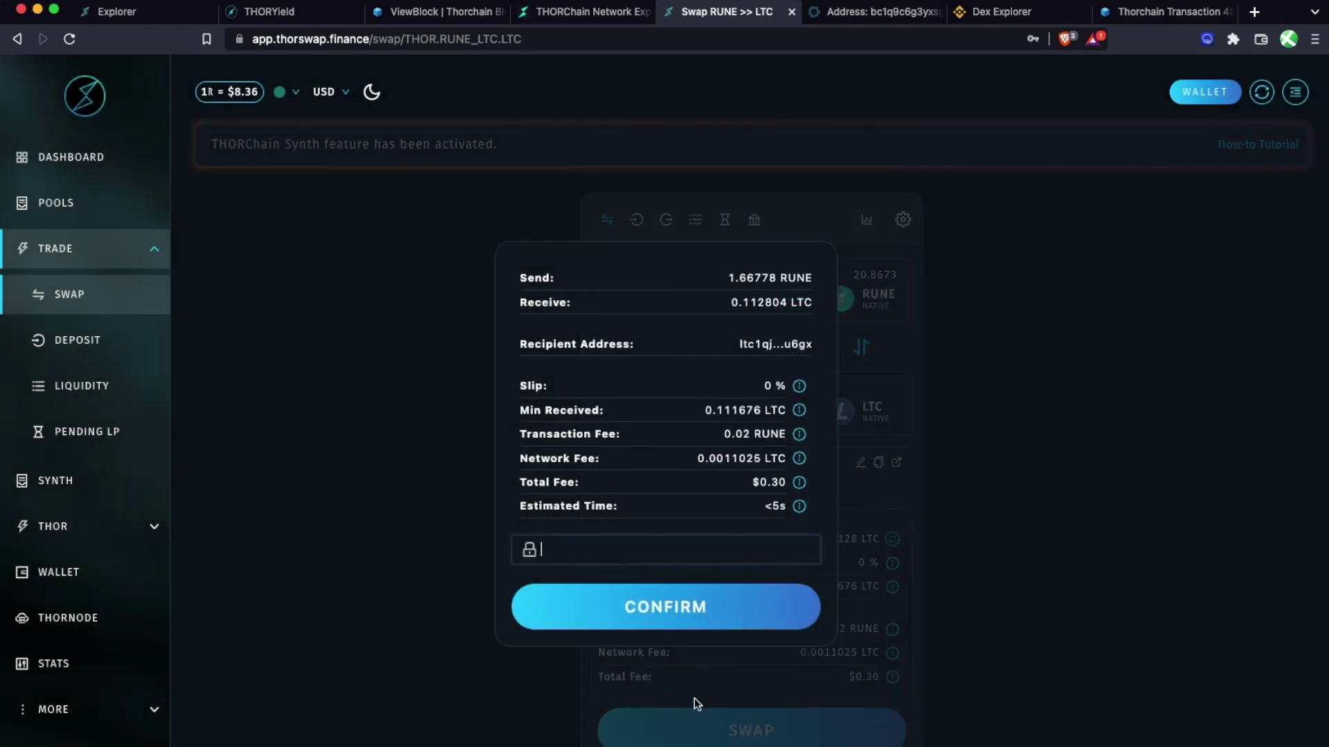
pyautogui.write('••••••')
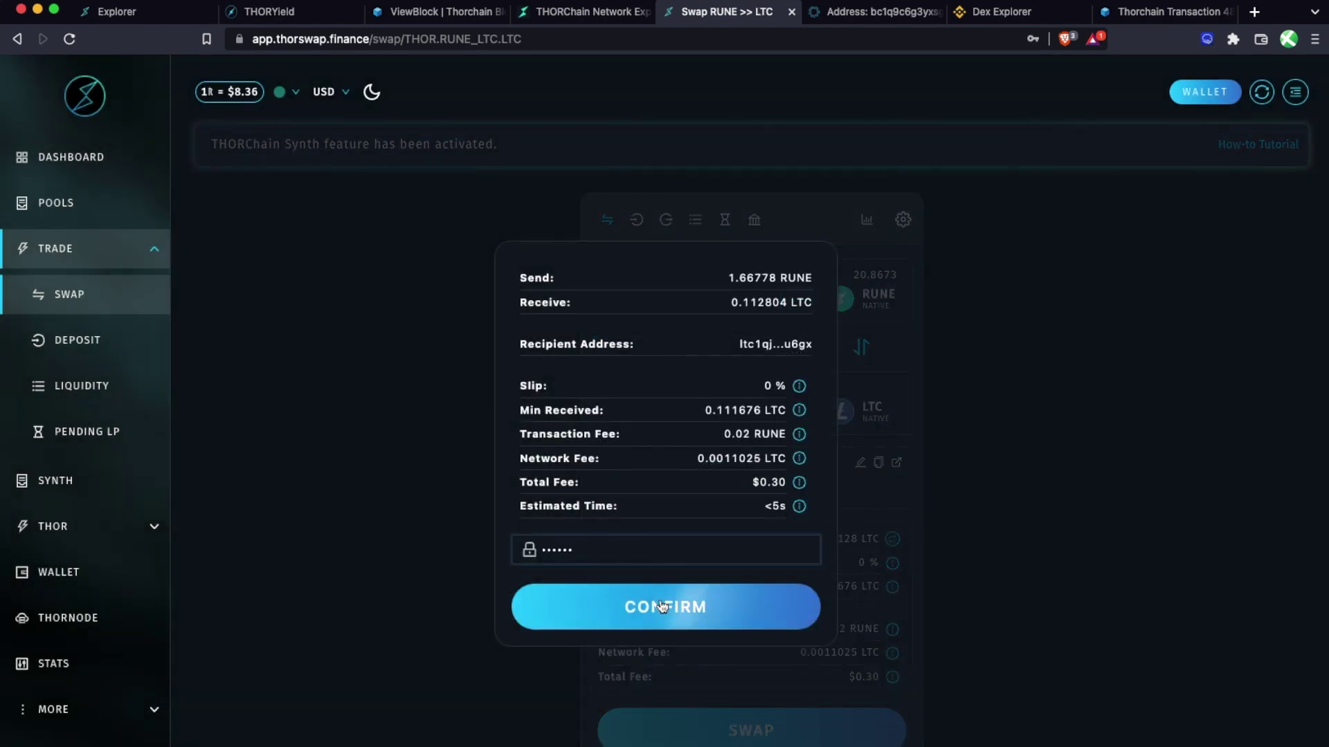
pyautogui.click(661, 603)
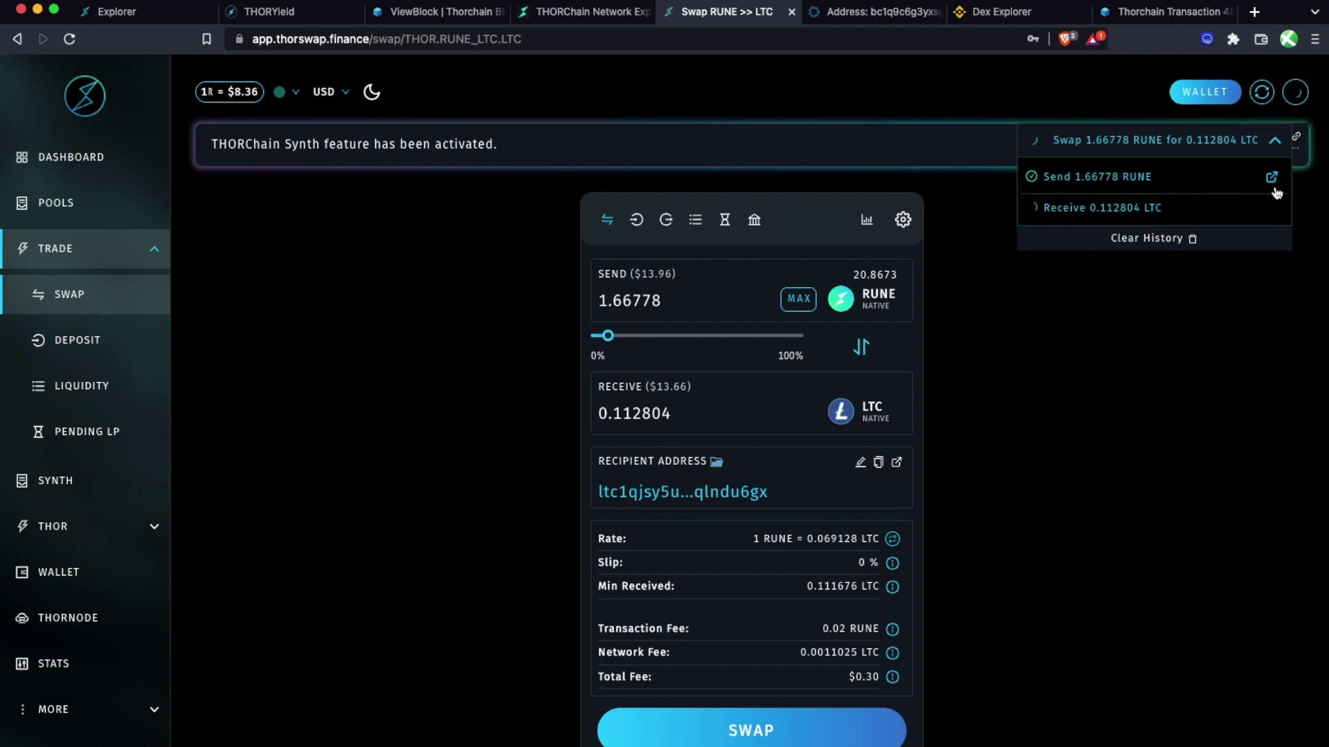
# - Copy the swap hash from ViewBlock and search it on thorchain.net, showing Pending in block 4,801,664
pyautogui.click(1272, 178)
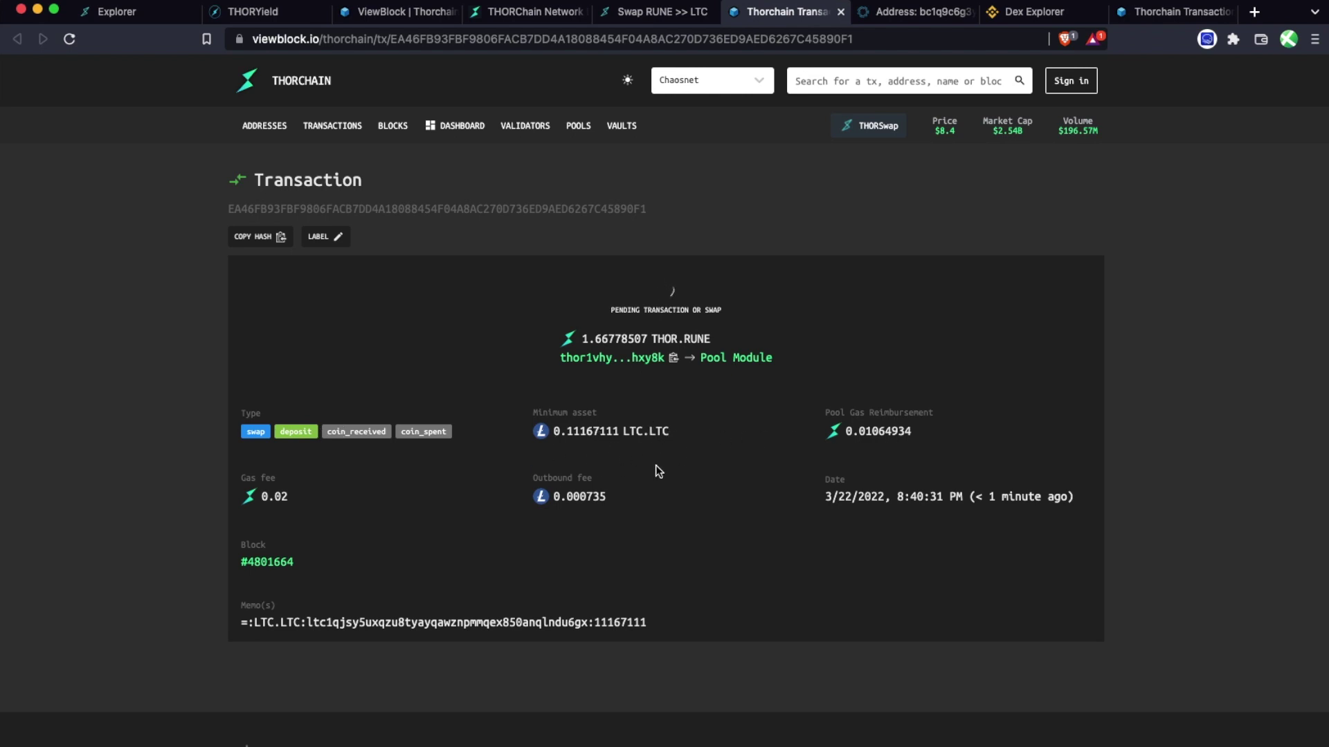
pyautogui.doubleClick(510, 209)
pyautogui.press('super+c')
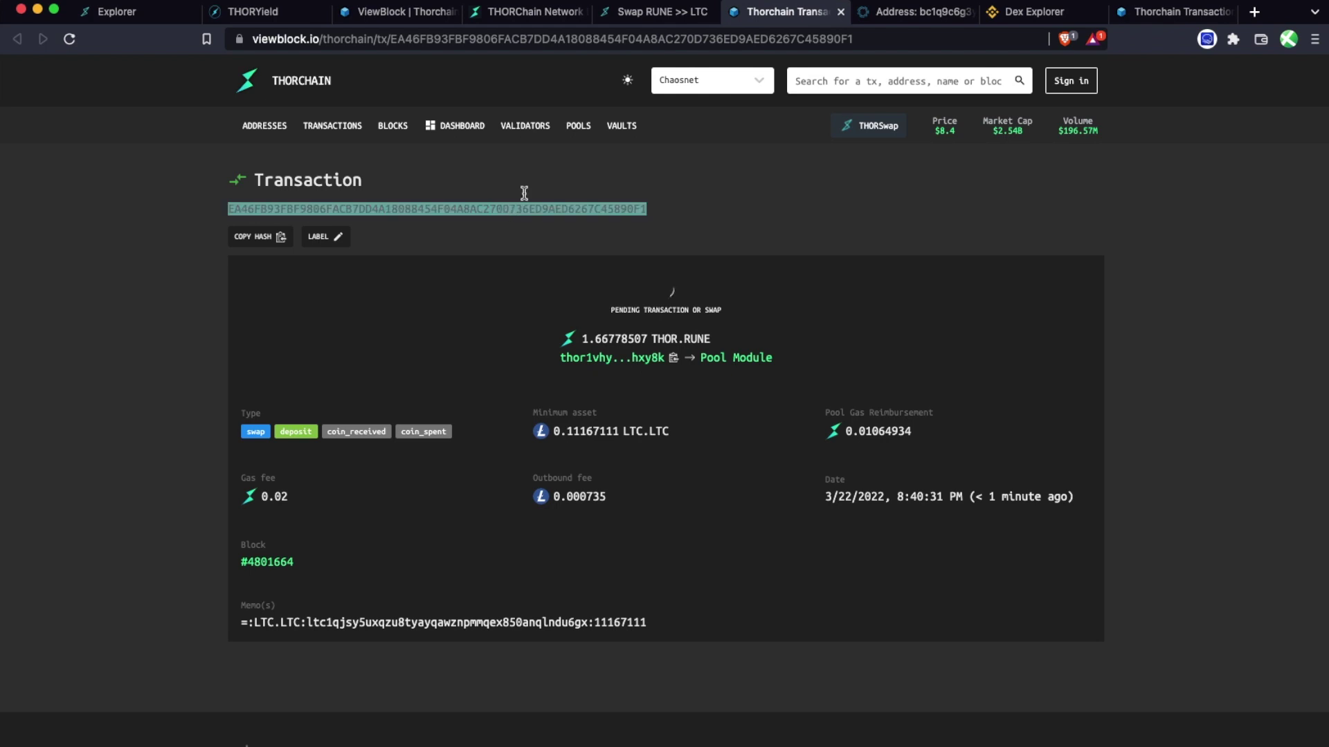
pyautogui.click(542, 13)
pyautogui.click(430, 103)
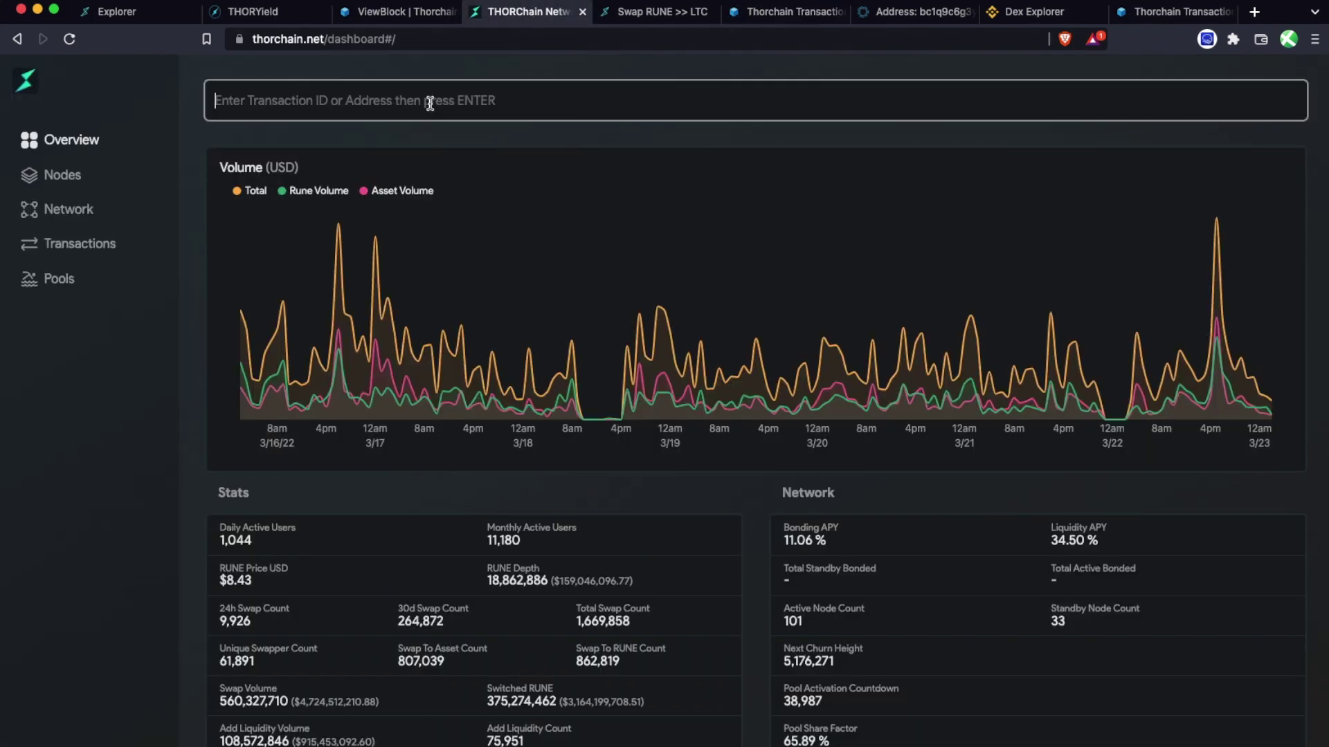
pyautogui.press('super+v')
pyautogui.press('Return')
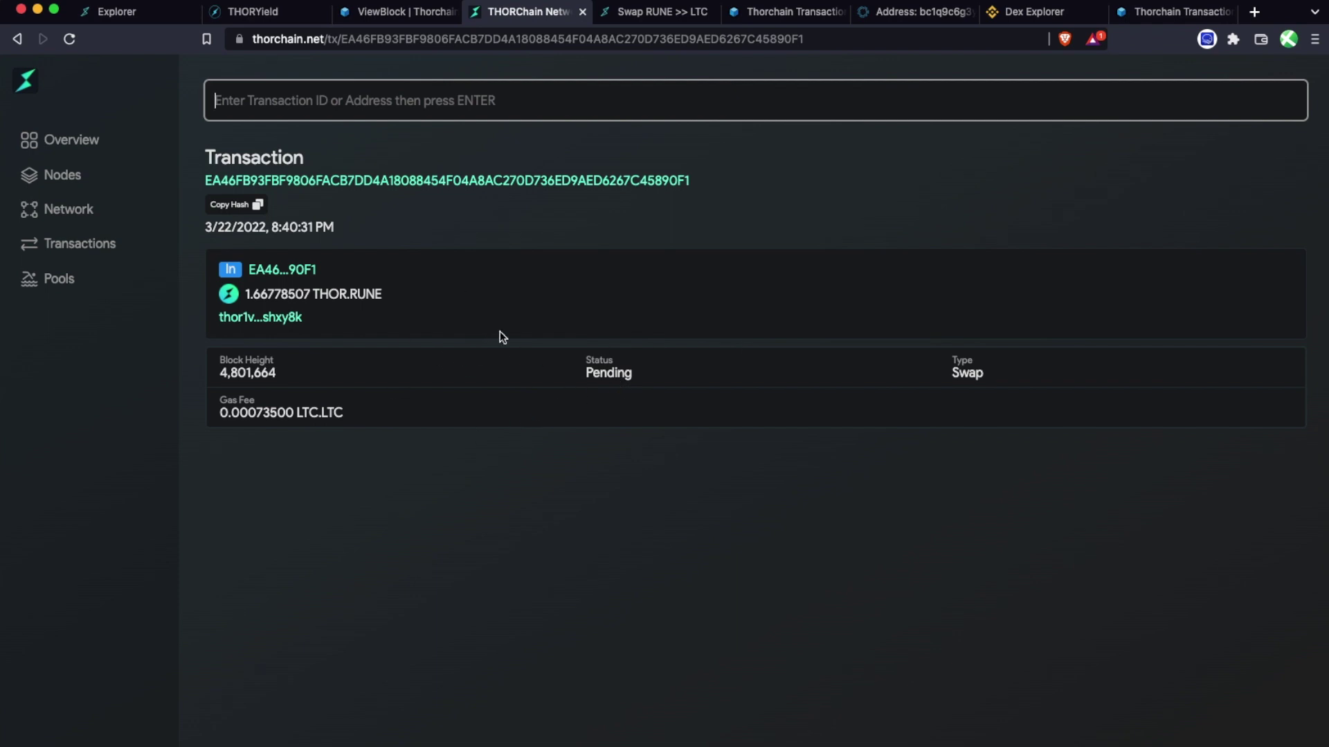
# - Track the LTC swap hash in THORYield's Transaction Tracker, then return to the ViewBlock transaction
pyautogui.click(250, 17)
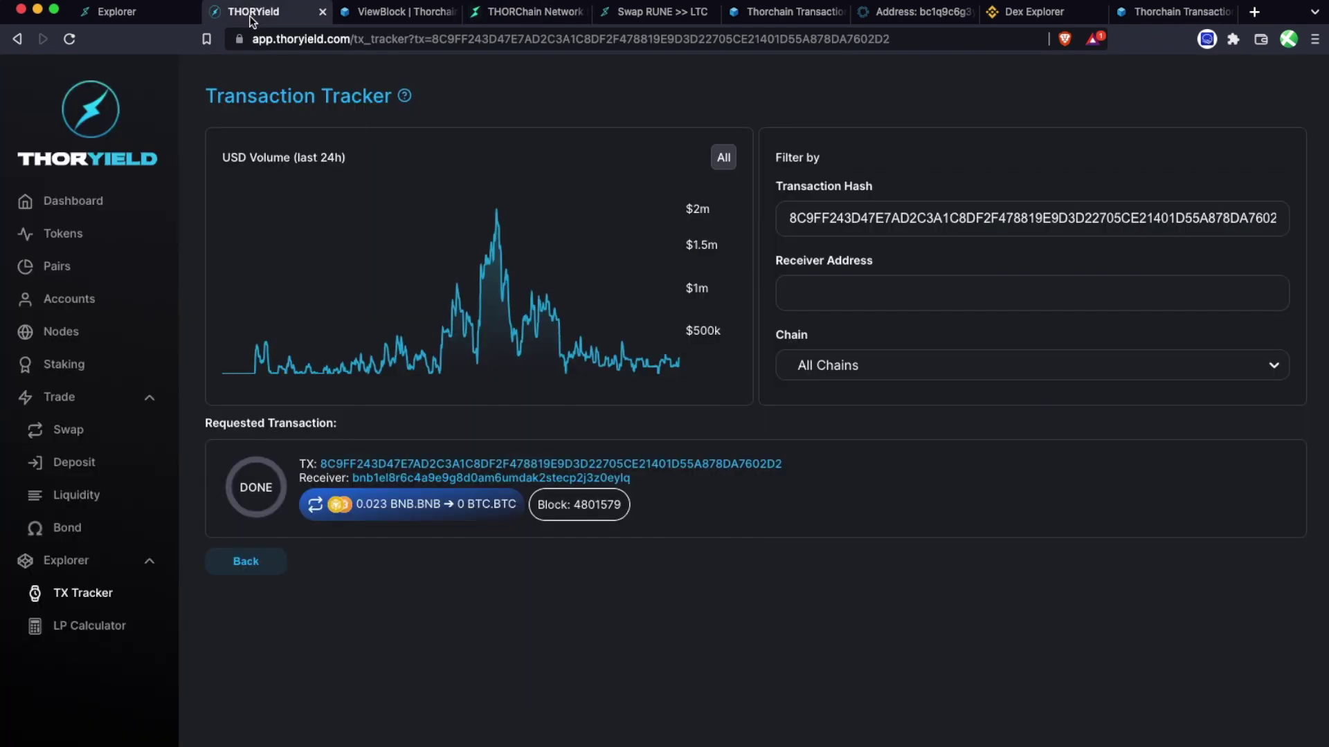
pyautogui.doubleClick(864, 222)
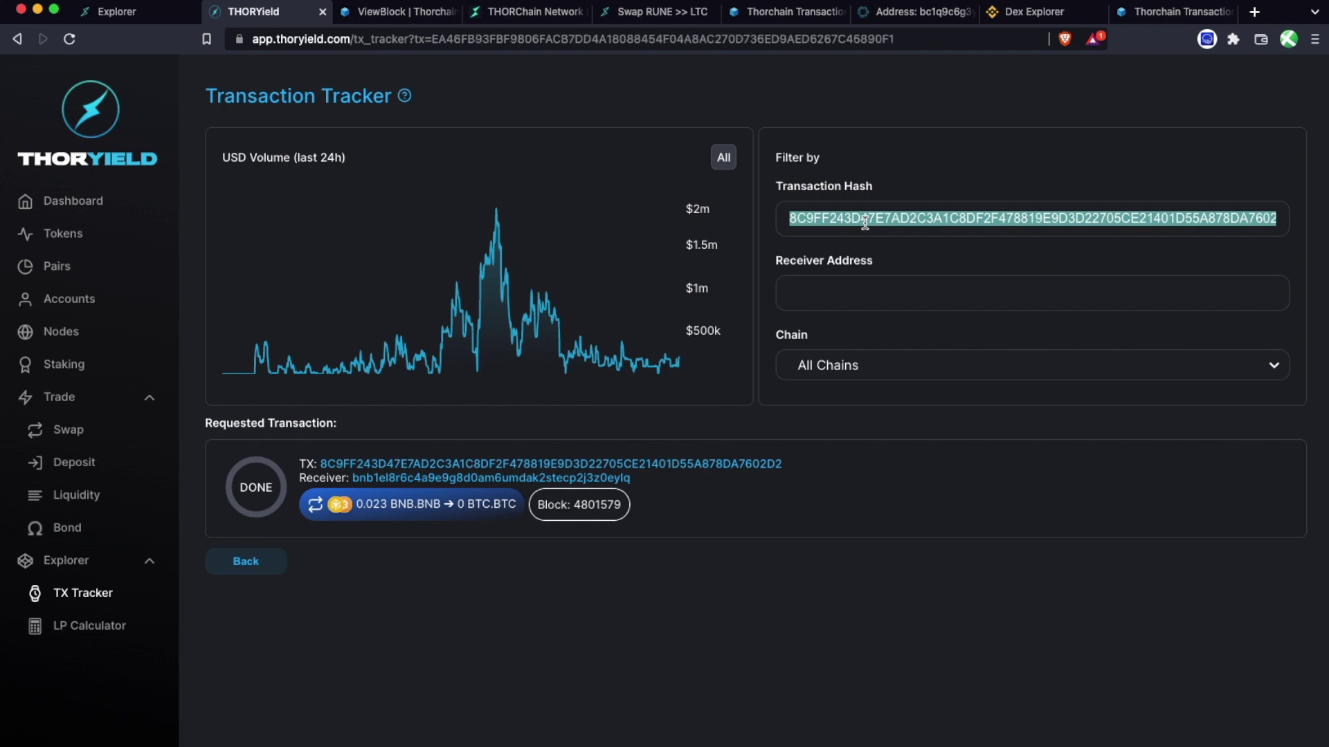
pyautogui.press('super+v')
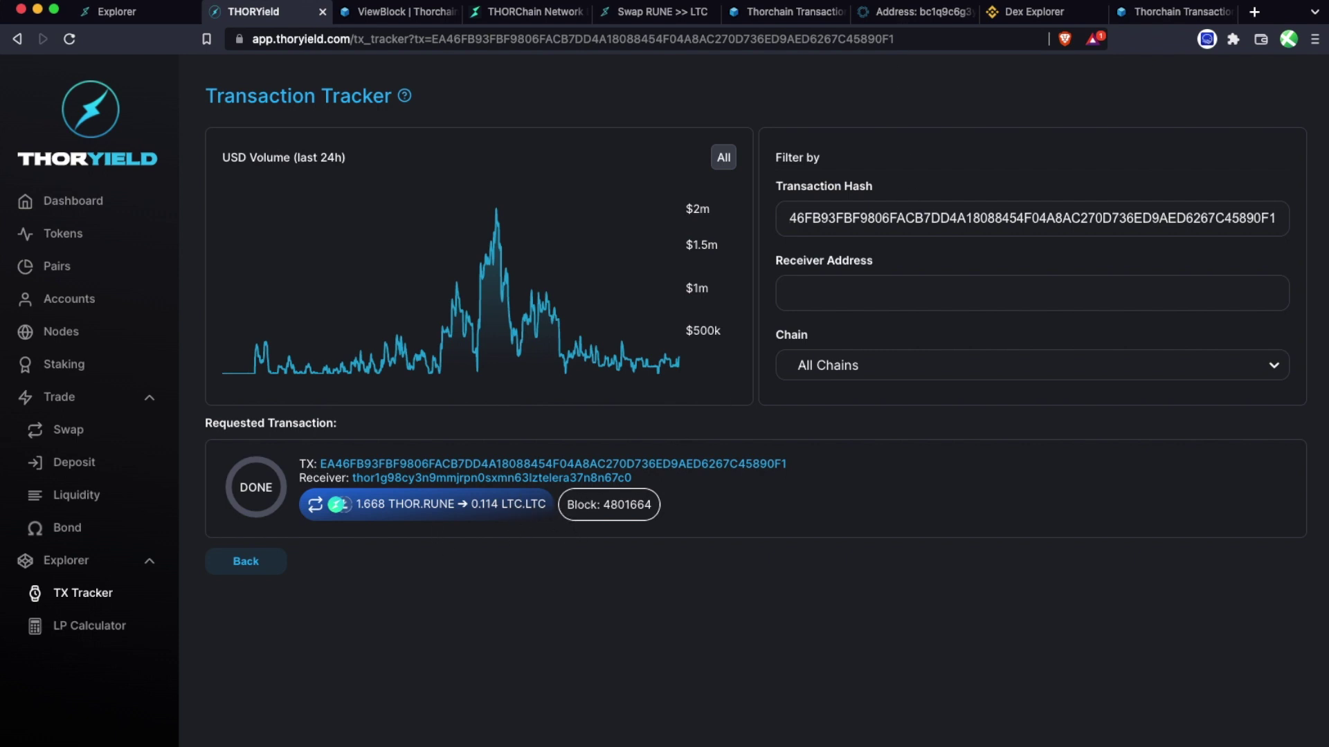
pyautogui.click(914, 11)
pyautogui.click(787, 12)
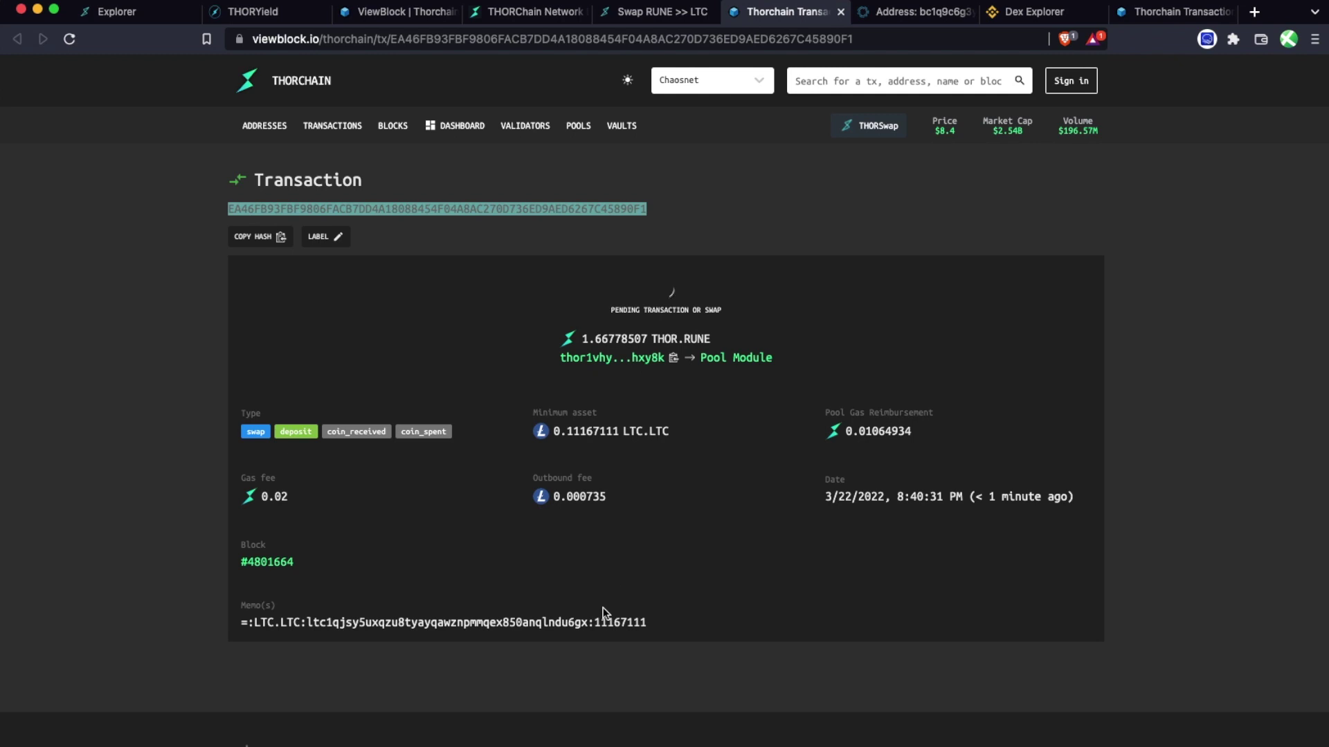
# - Return to THORSwap and display the connected wallet balances
pyautogui.click(636, 12)
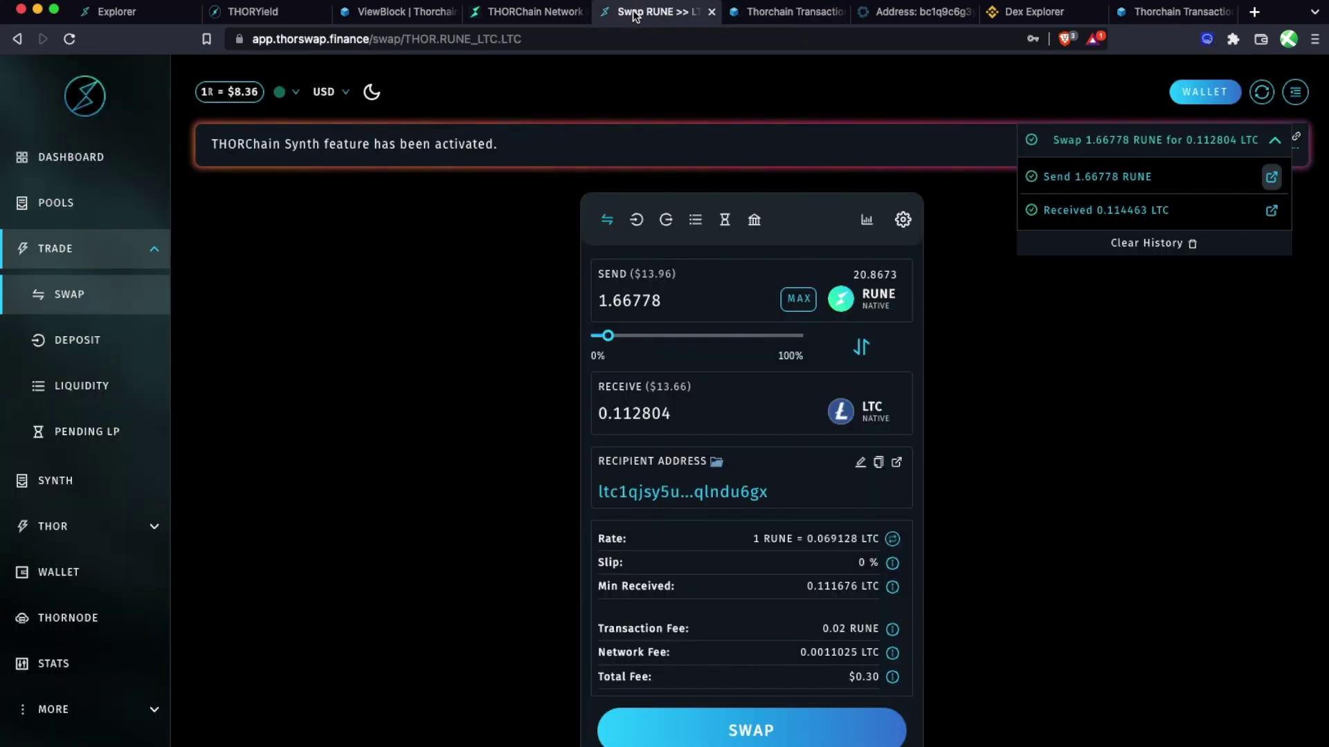
pyautogui.click(1205, 93)
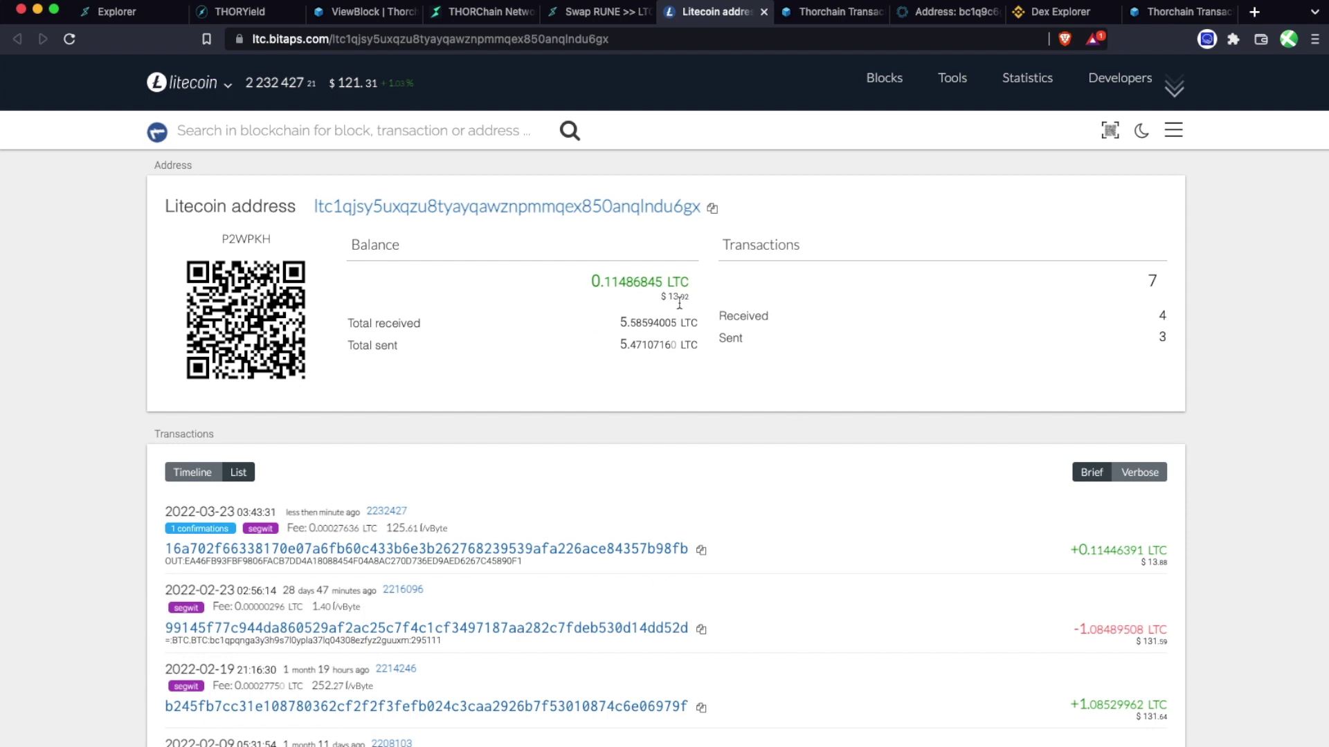
# - Start a liquidity add to the LTC pool using about 75% of the LTC balance
pyautogui.click(580, 18)
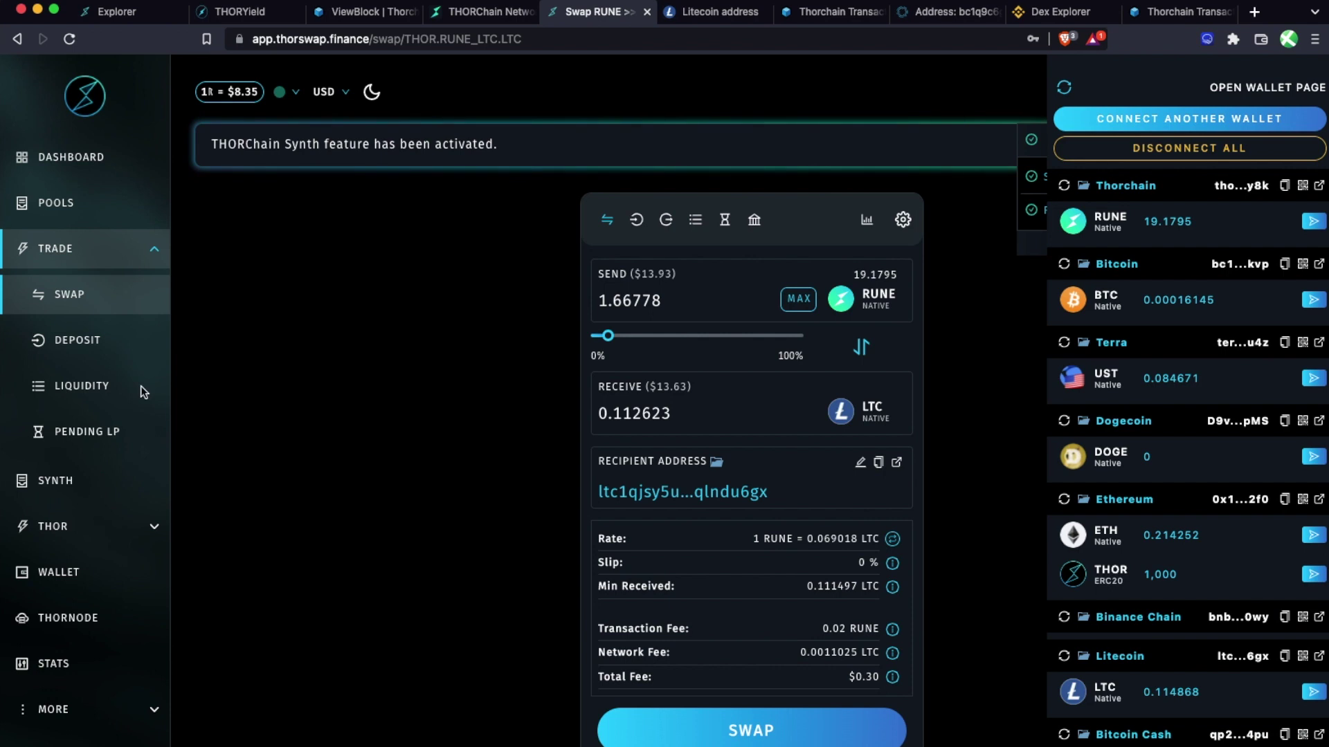
pyautogui.click(58, 389)
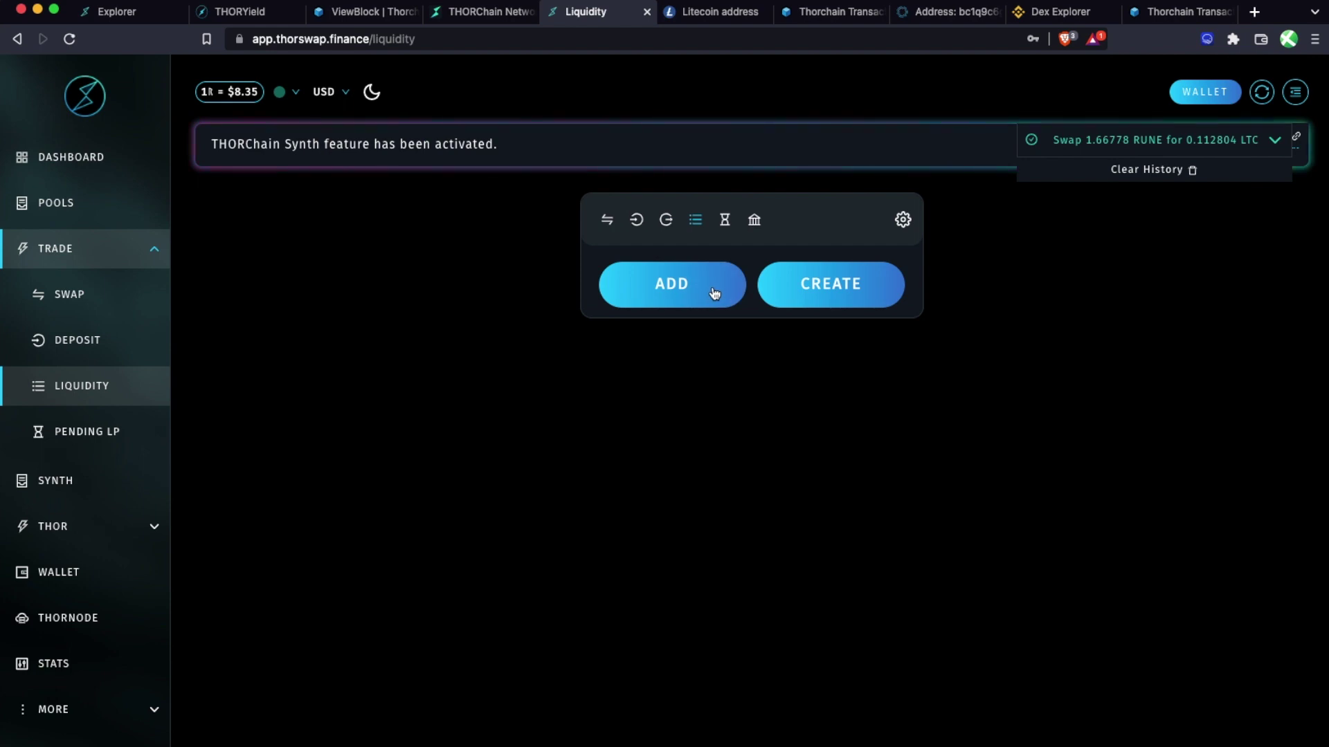
pyautogui.click(714, 294)
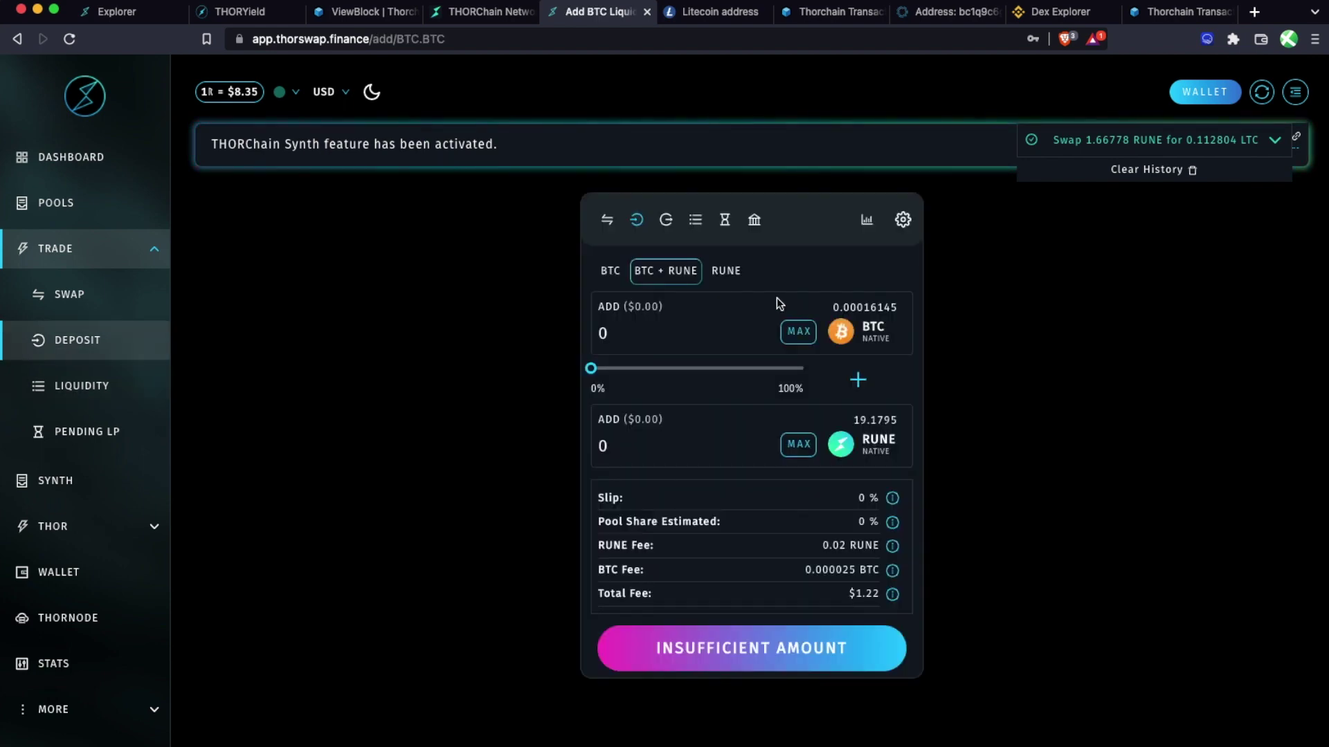
pyautogui.click(879, 308)
pyautogui.click(858, 322)
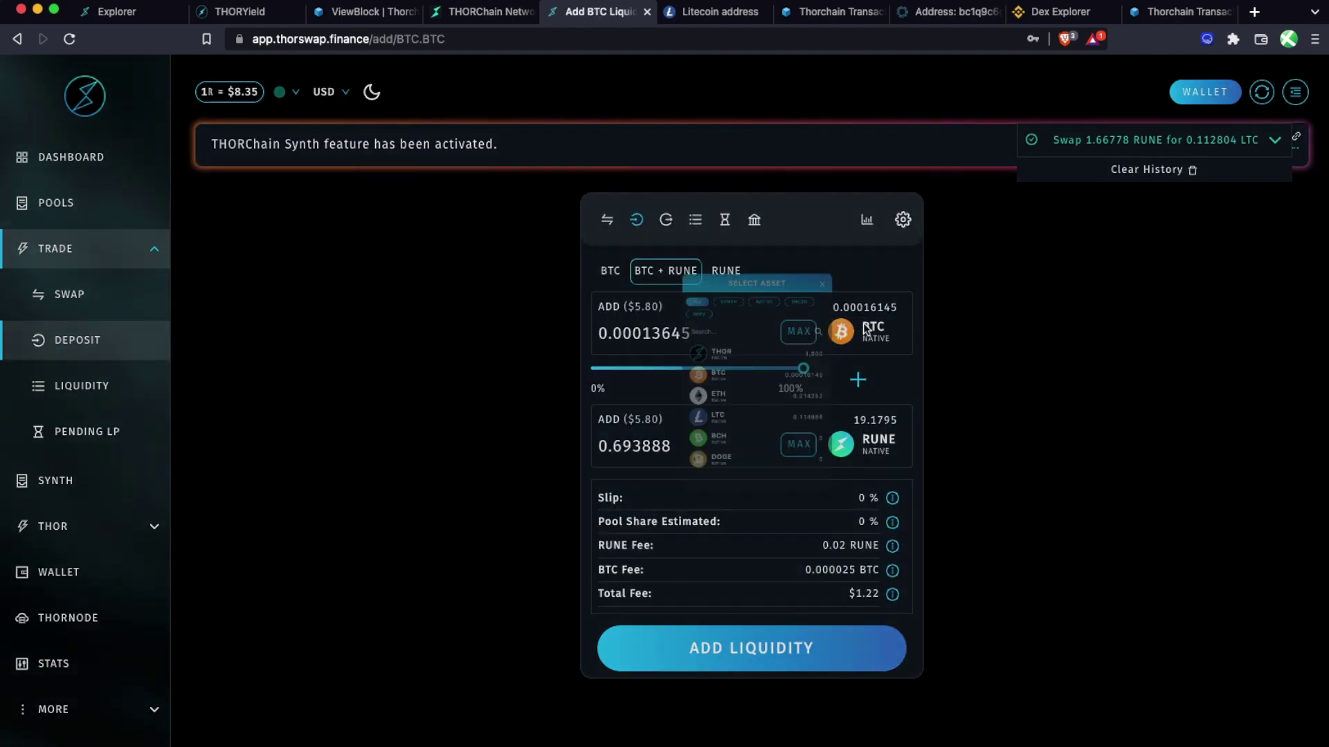
pyautogui.click(640, 496)
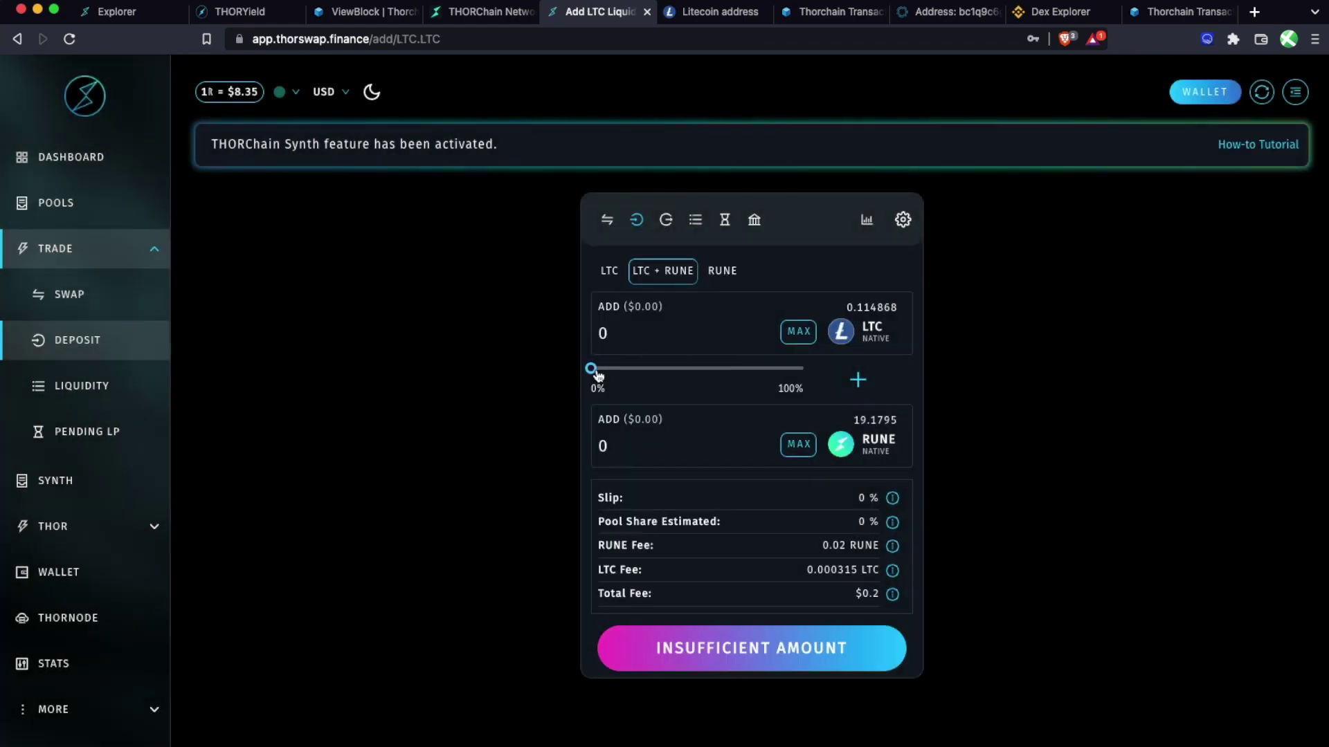
pyautogui.moveTo(592, 369); pyautogui.dragTo(750, 368)
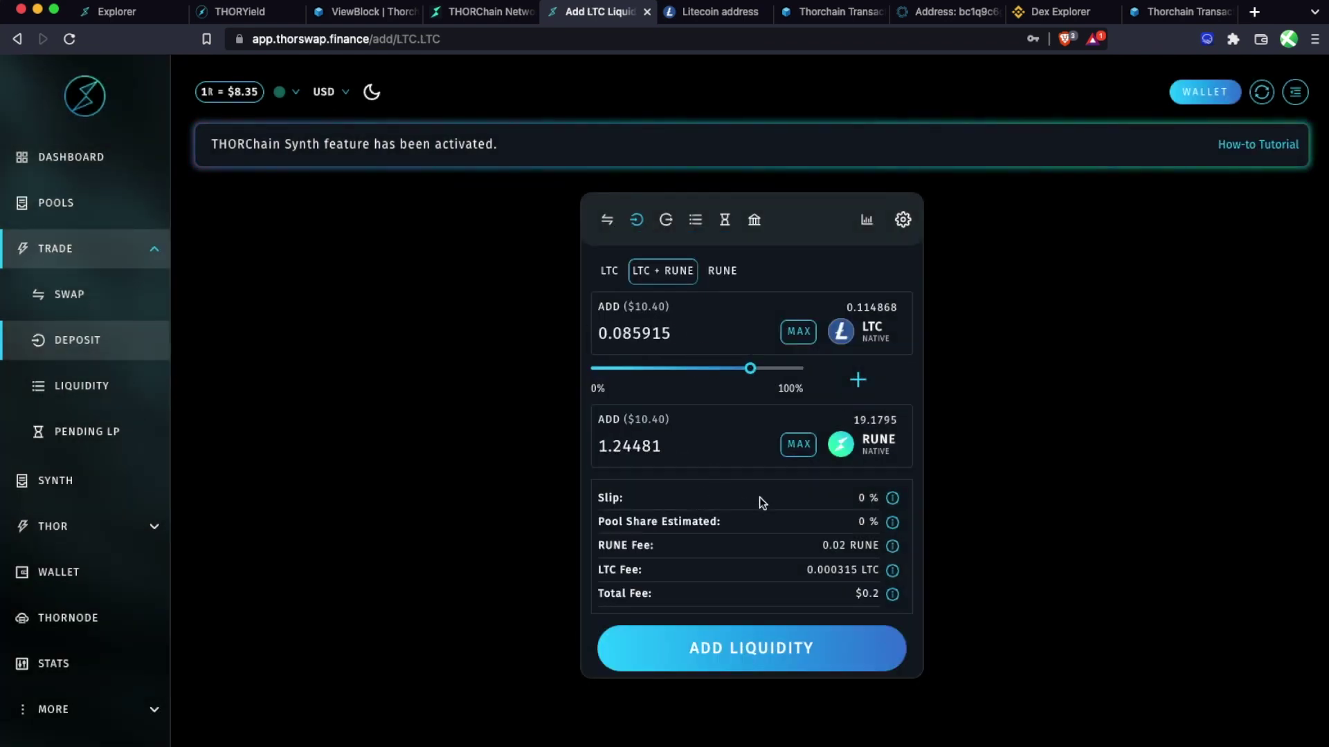
# - Submit the 0.085915 LTC and 1.24481 RUNE deposit with the wallet password
pyautogui.click(745, 645)
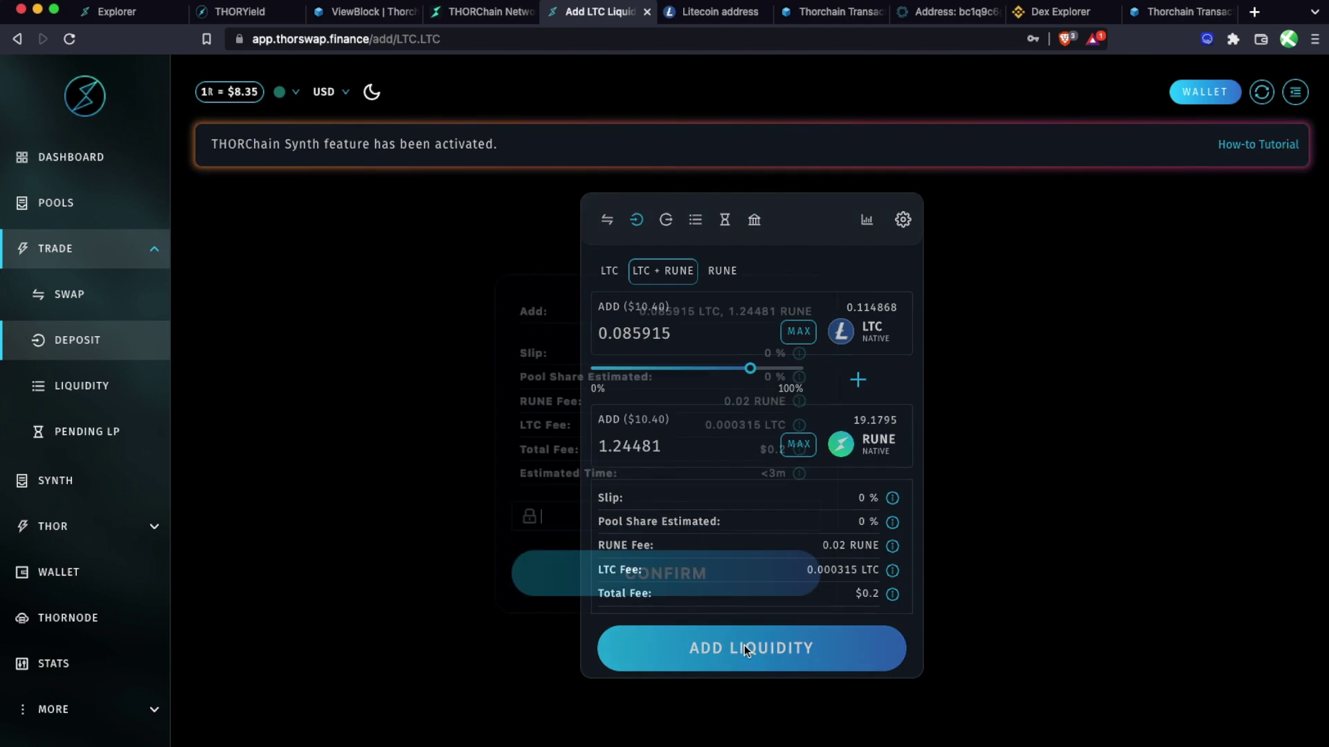
pyautogui.write('p')
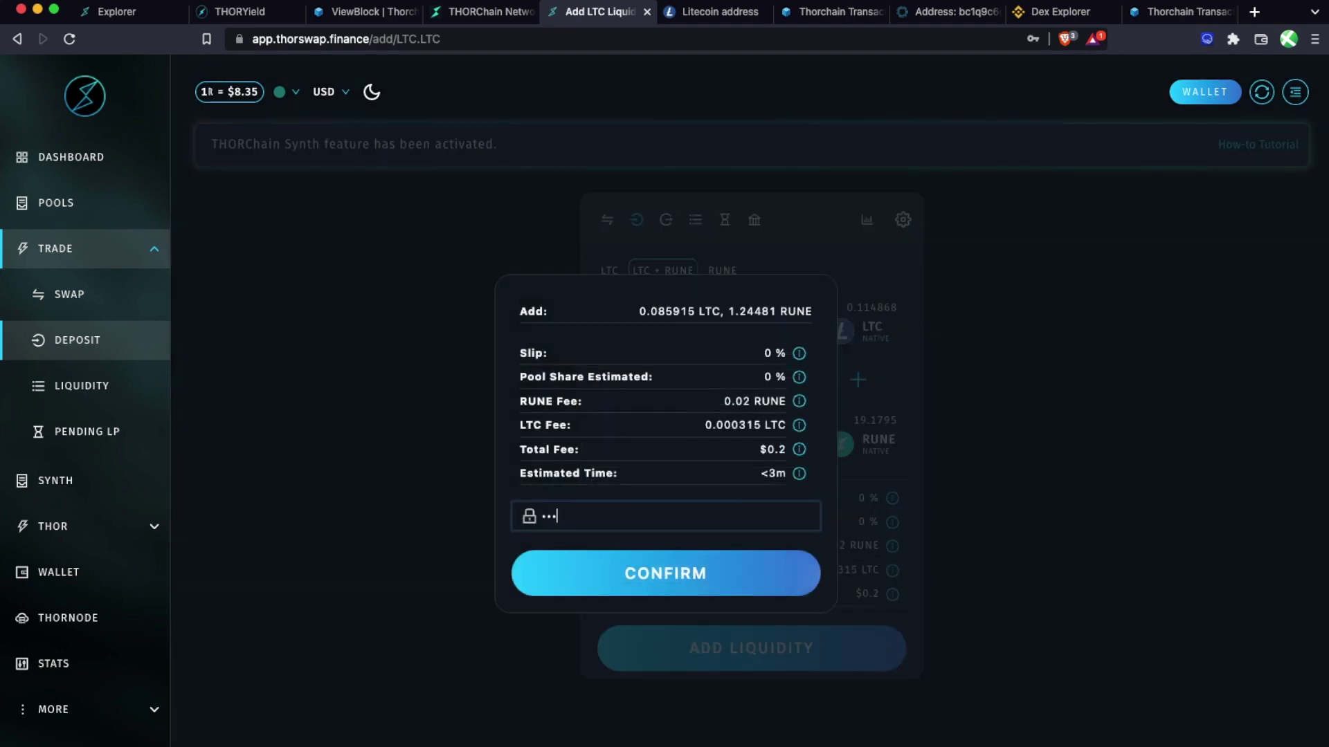
pyautogui.click(626, 575)
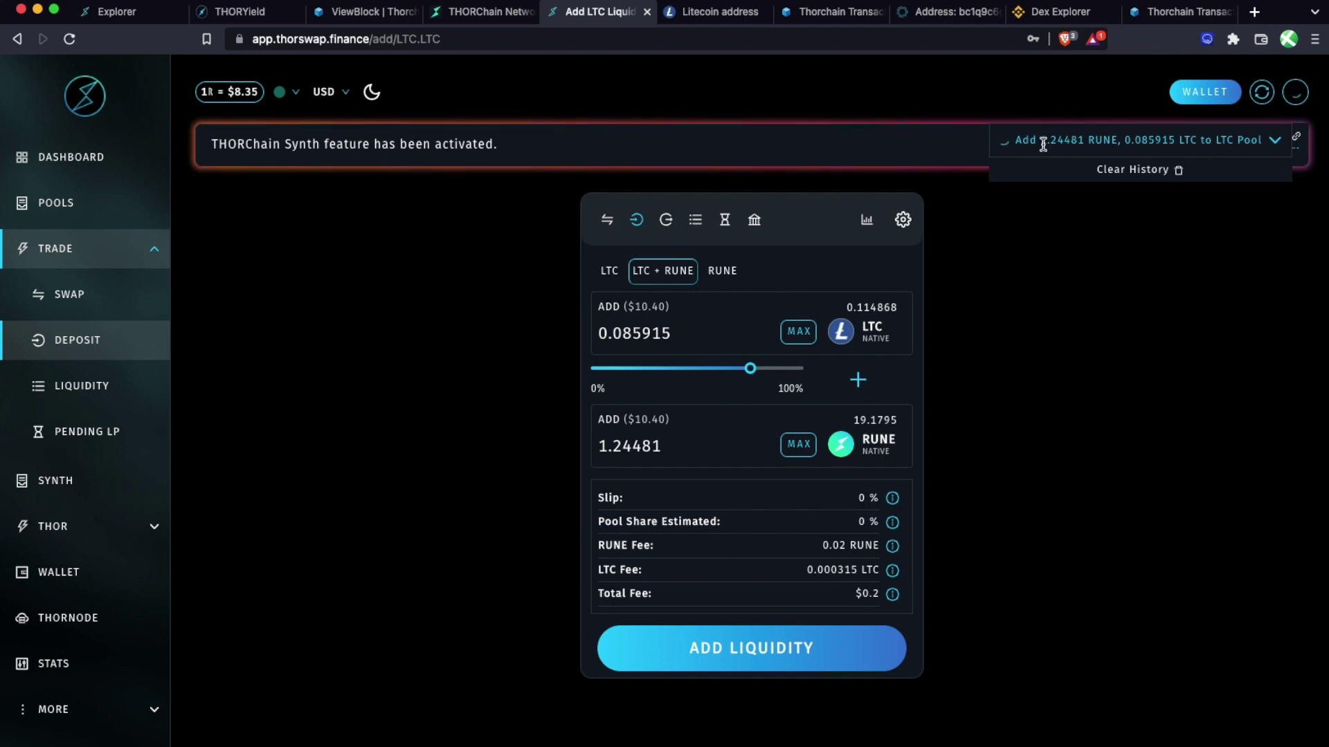
# - Open the RUNE and LTC legs of the pending liquidity add in their explorers
pyautogui.click(1275, 142)
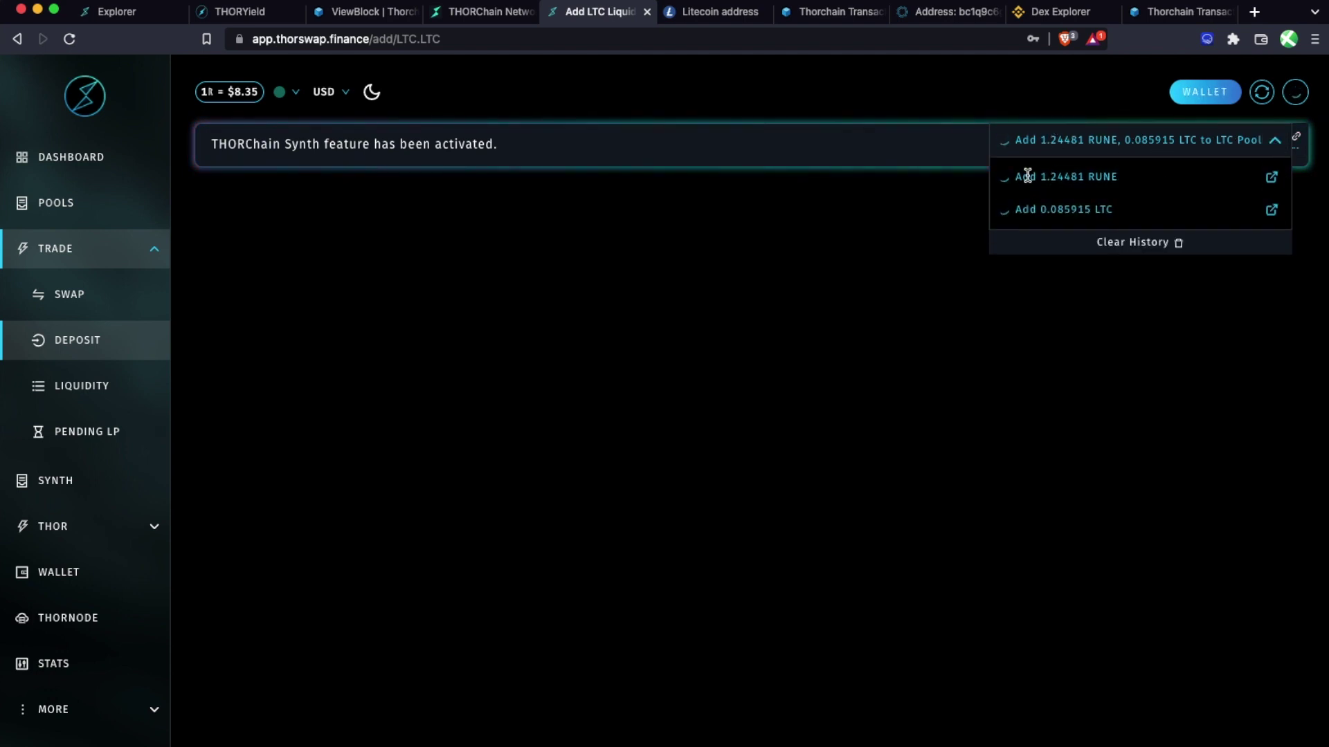
pyautogui.click(1271, 177)
pyautogui.click(524, 13)
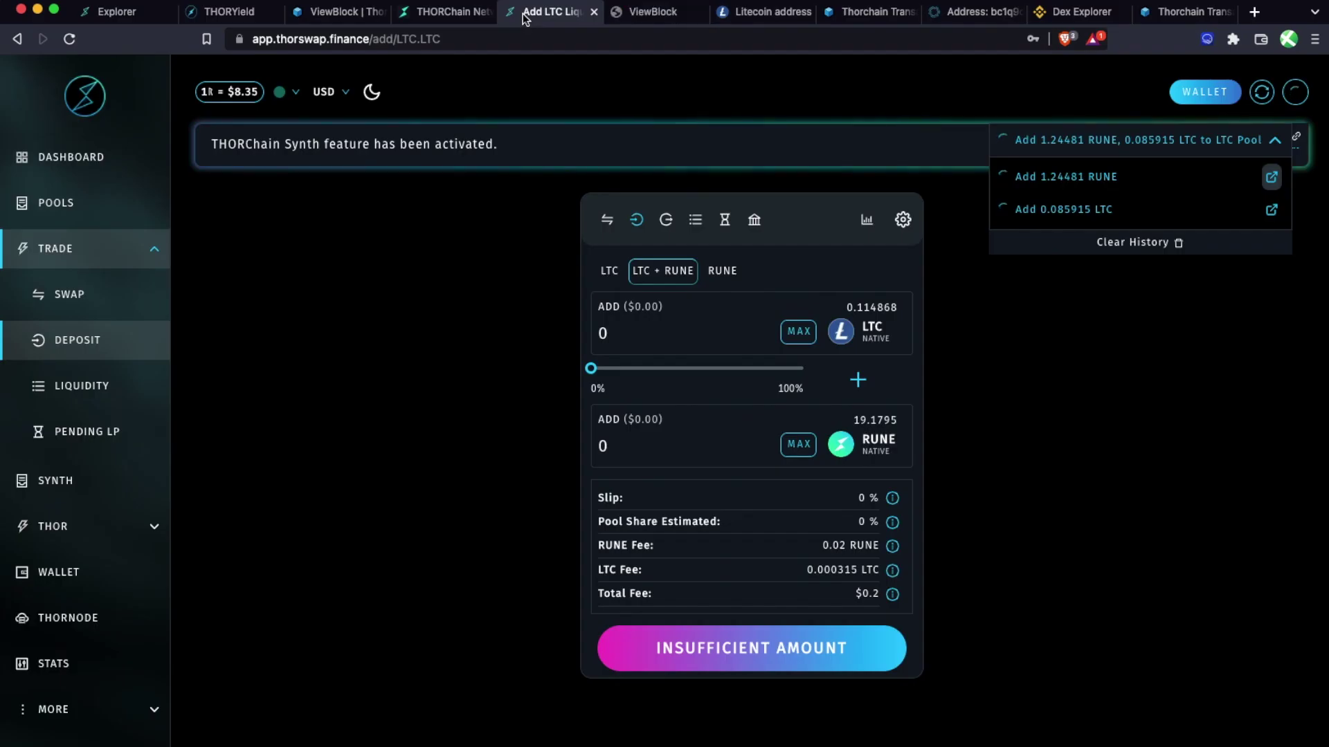
pyautogui.click(1271, 209)
pyautogui.click(705, 12)
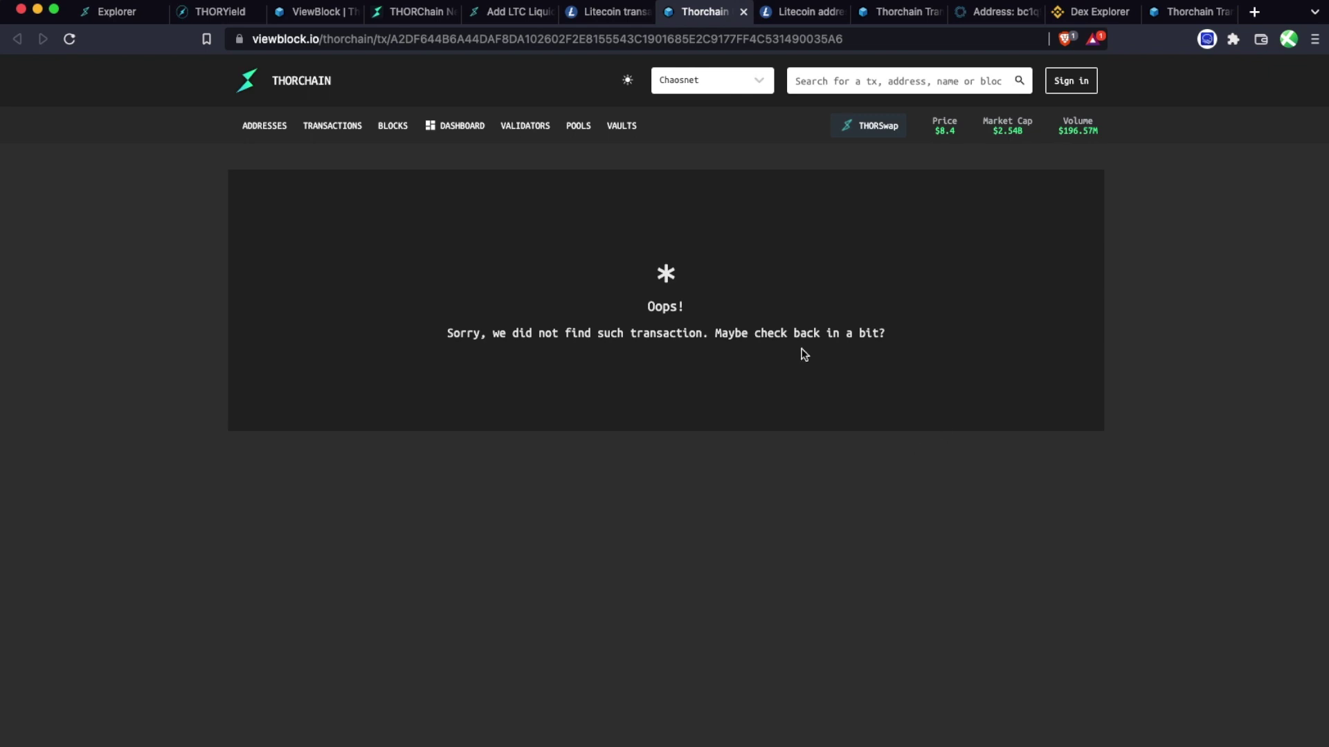
# - Reload ViewBlock until the RUNE deposit appears, then check the Litecoin deposit and THORSwap status
pyautogui.click(69, 39)
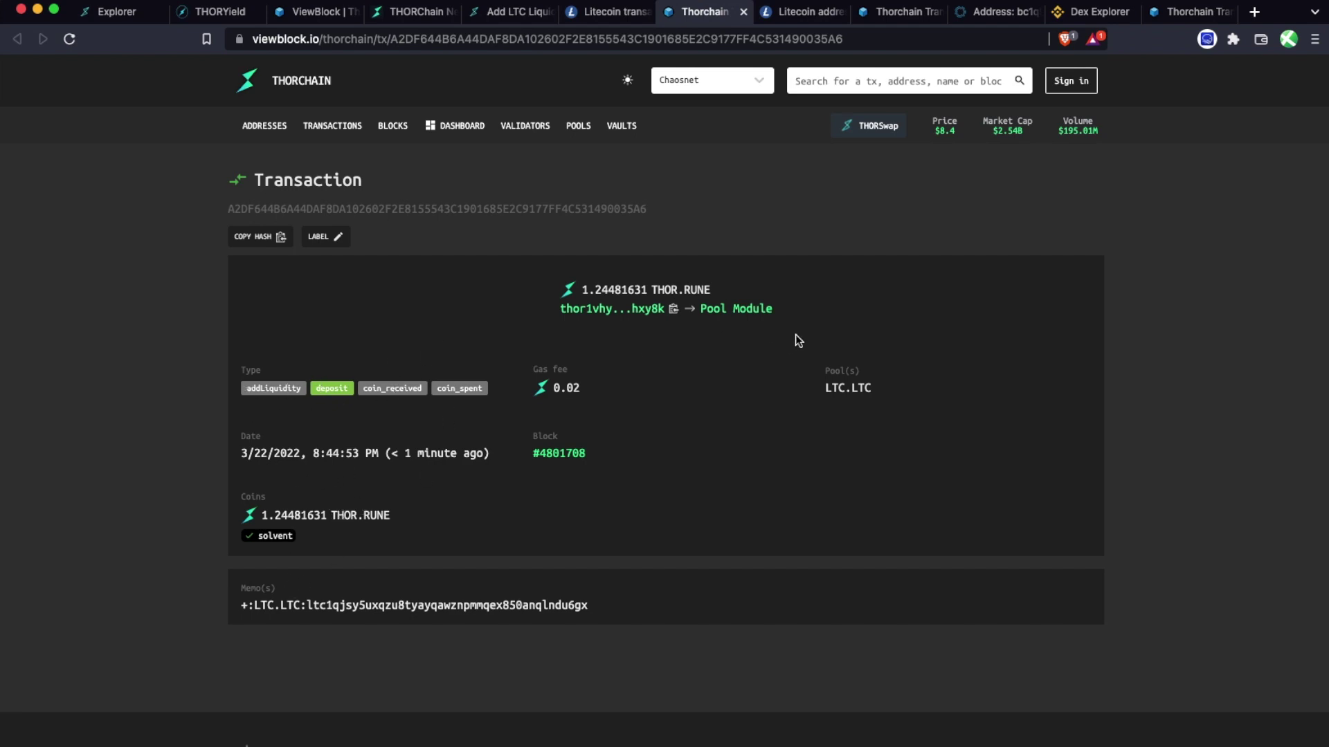
pyautogui.click(594, 13)
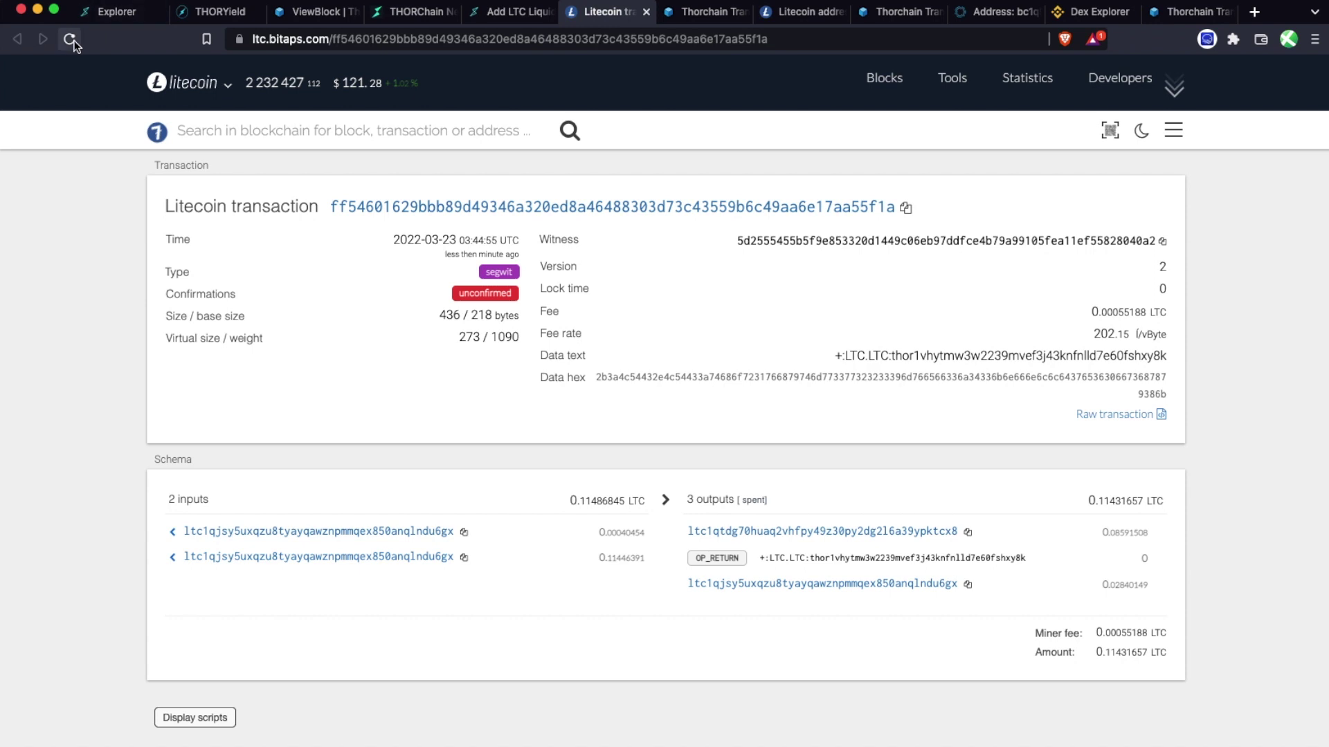
pyautogui.click(501, 11)
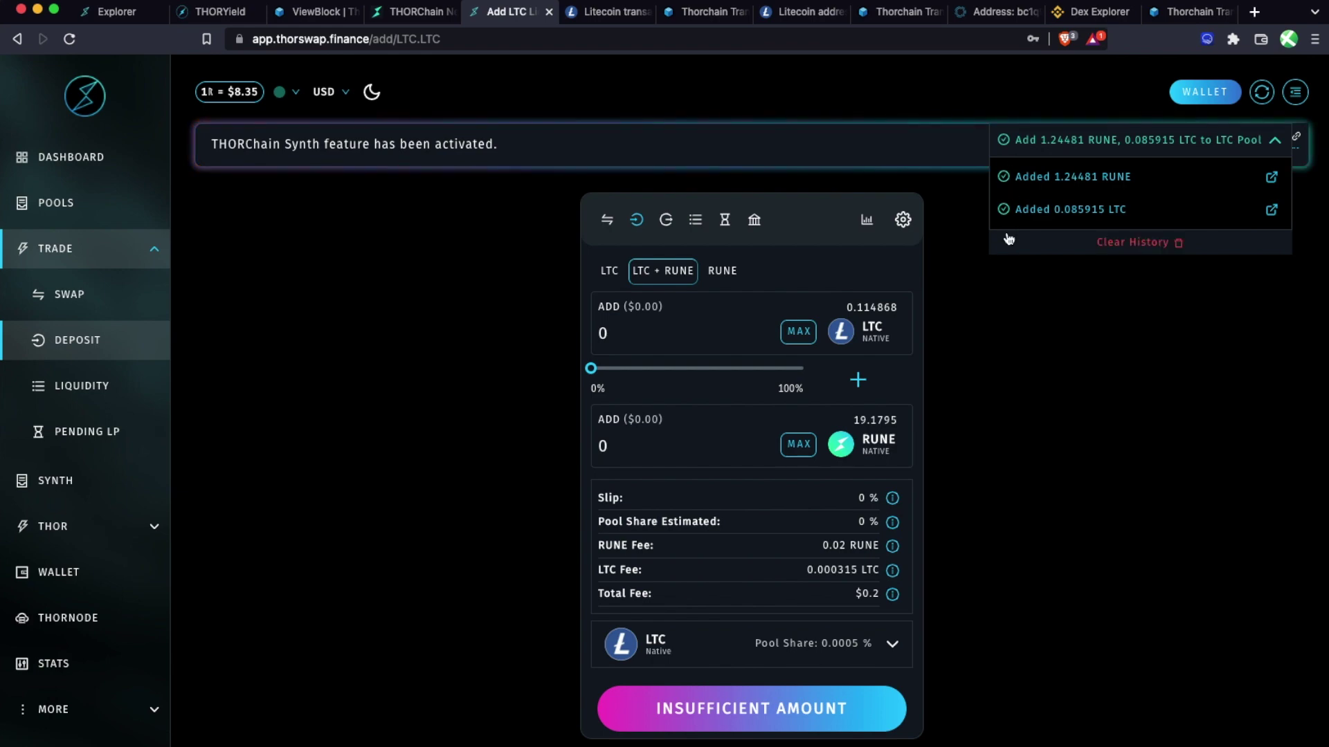
# - Recheck the Litecoin deposit's confirmations, then return to THORSwap's liquidity page
pyautogui.click(583, 14)
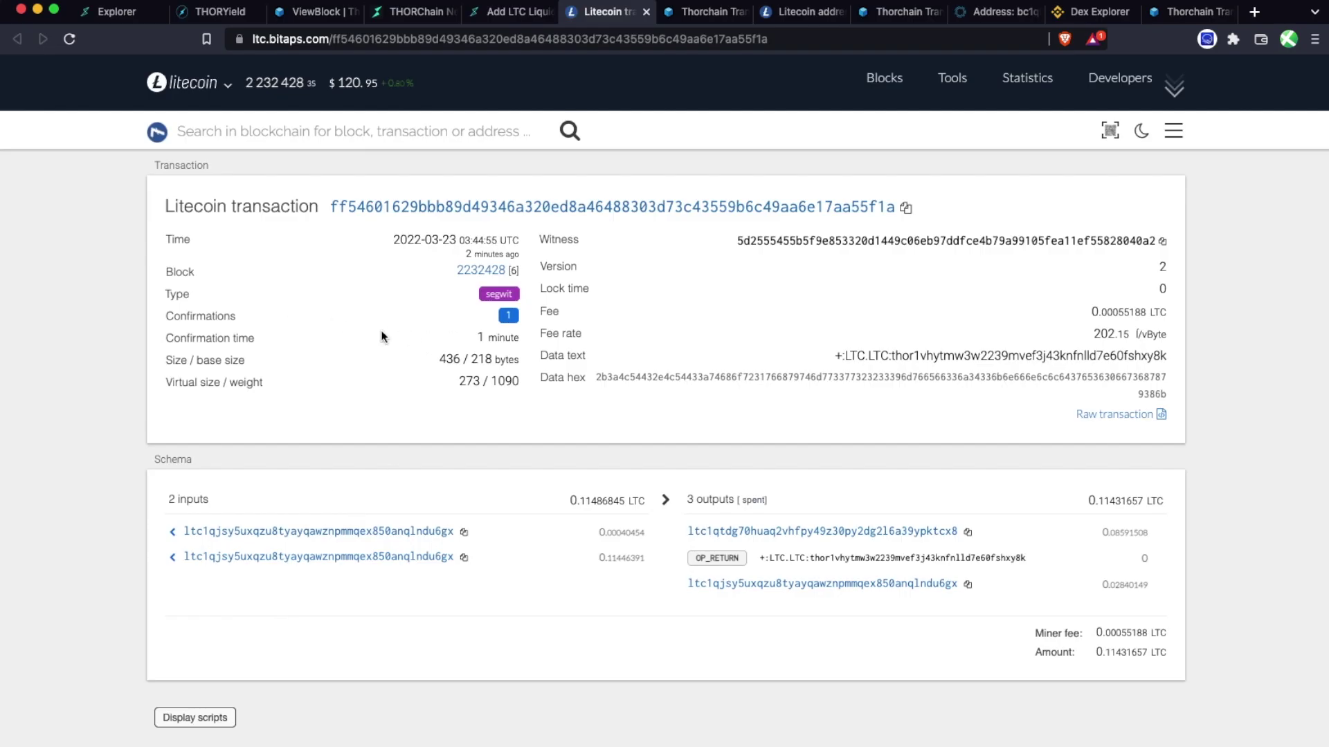
pyautogui.click(494, 14)
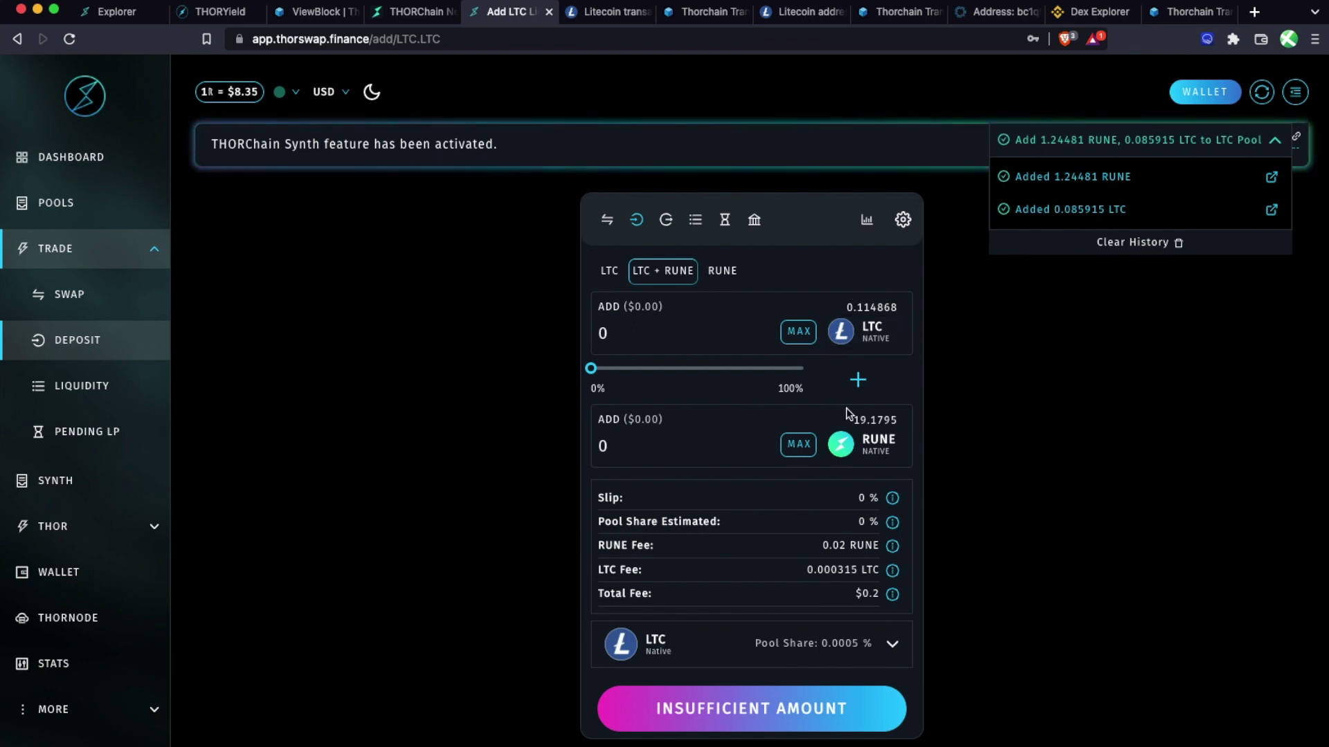
# - Set up a 100% withdrawal of the LTC liquidity position
pyautogui.click(892, 645)
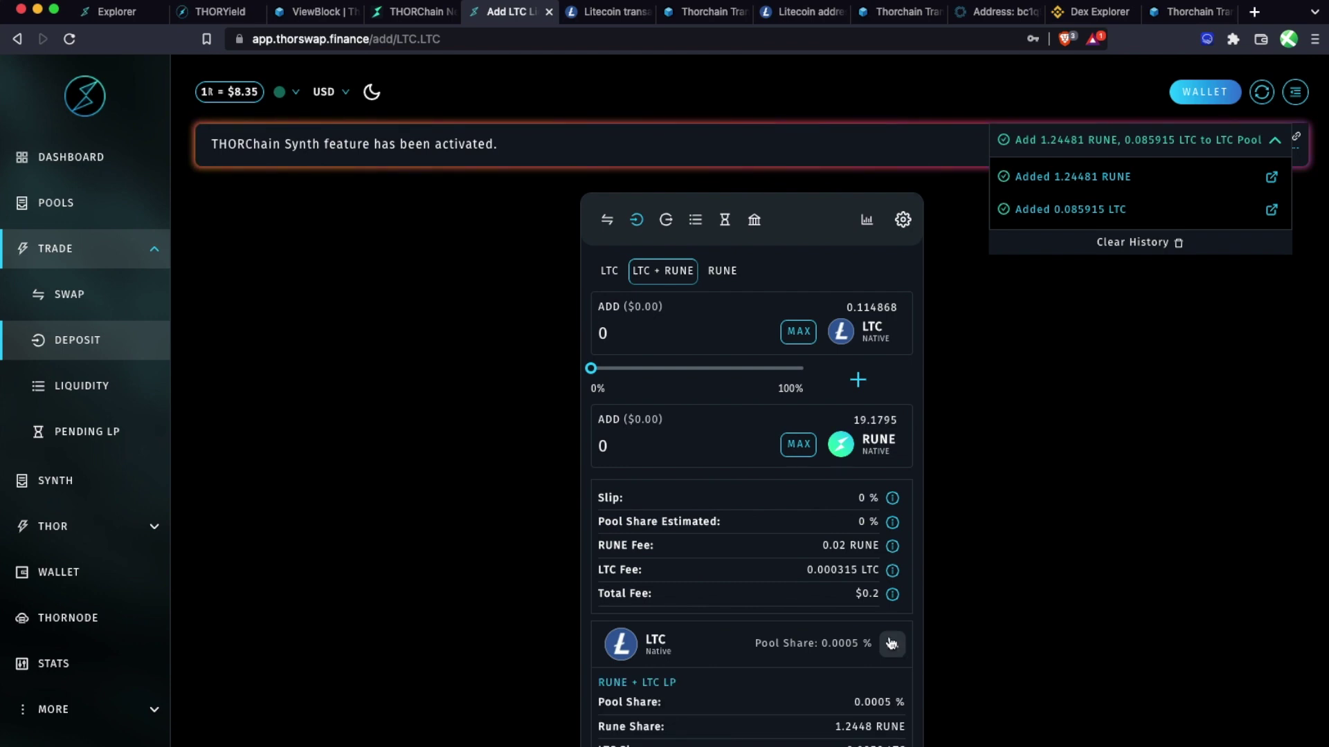
pyautogui.scroll(-1, 785, 543)
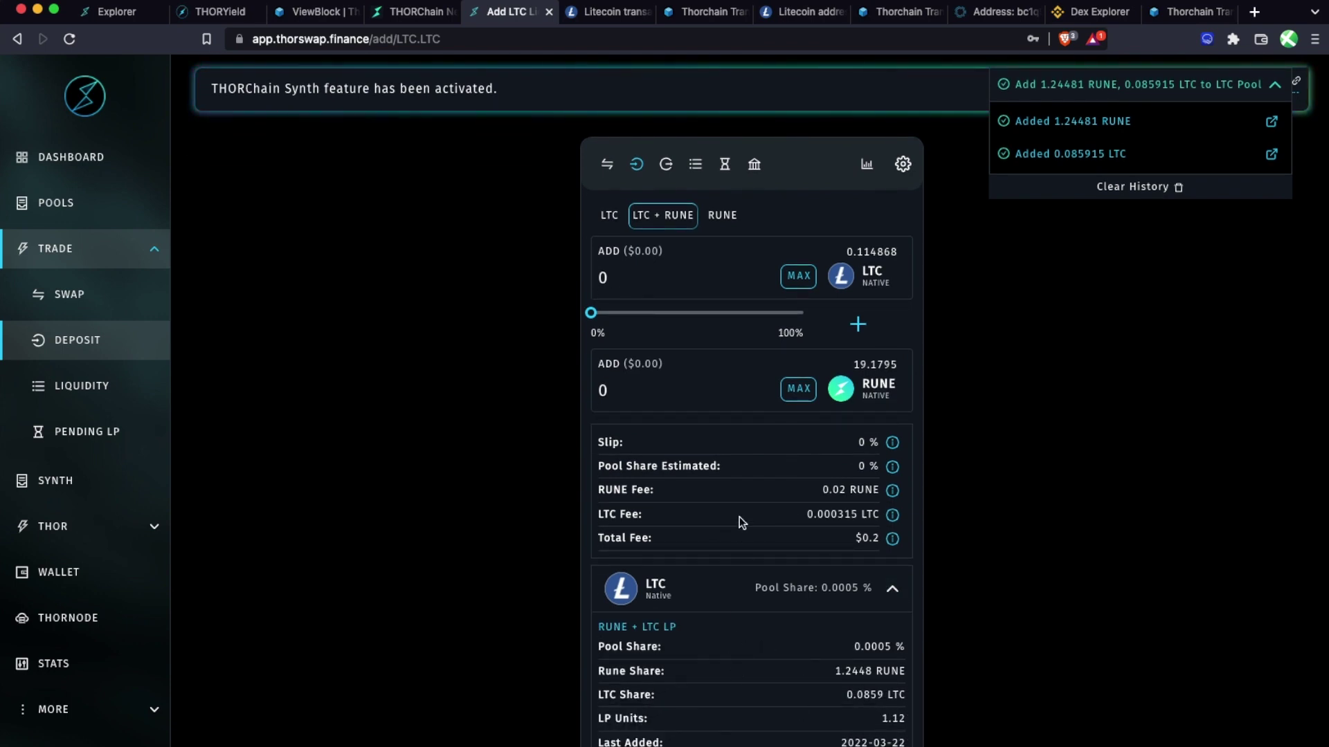
pyautogui.scroll(1, 738, 519)
pyautogui.click(668, 219)
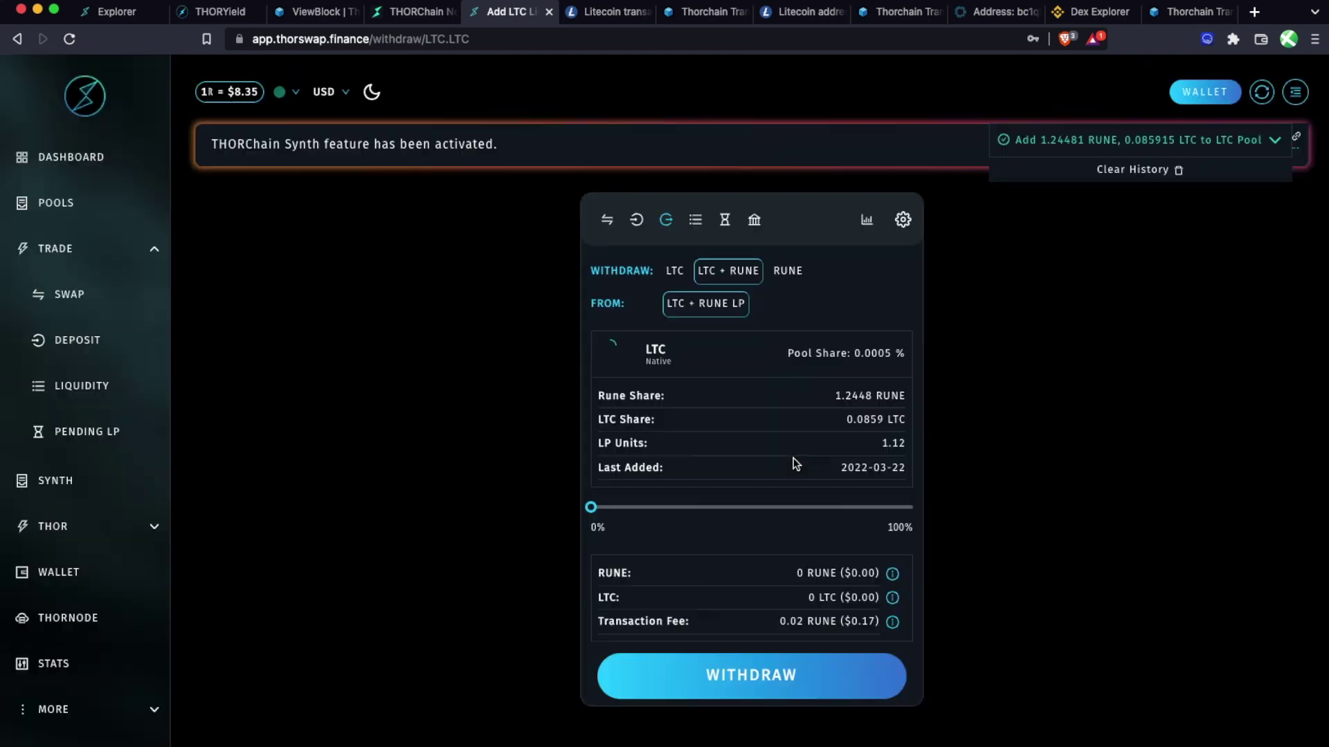
pyautogui.moveTo(591, 508); pyautogui.dragTo(949, 508)
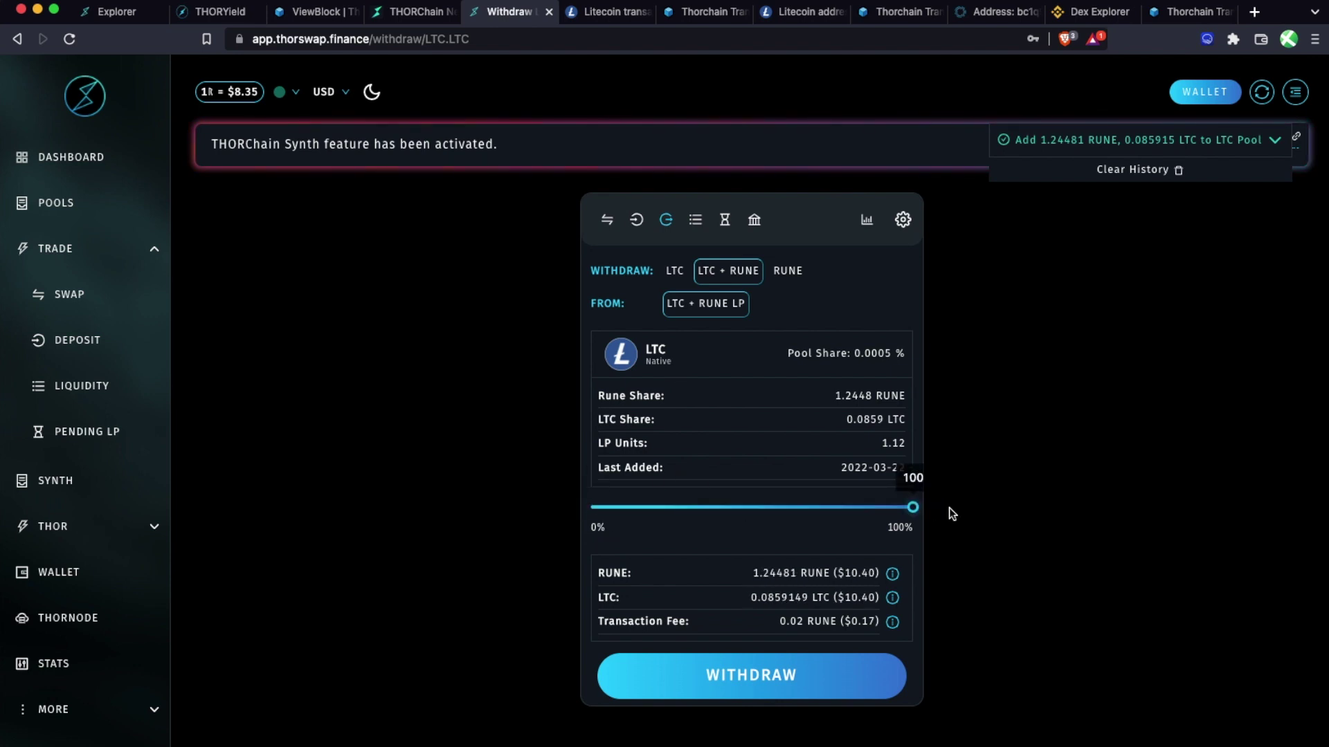
# - Submit the full withdrawal with the wallet password and open its transaction in the explorer
pyautogui.click(723, 675)
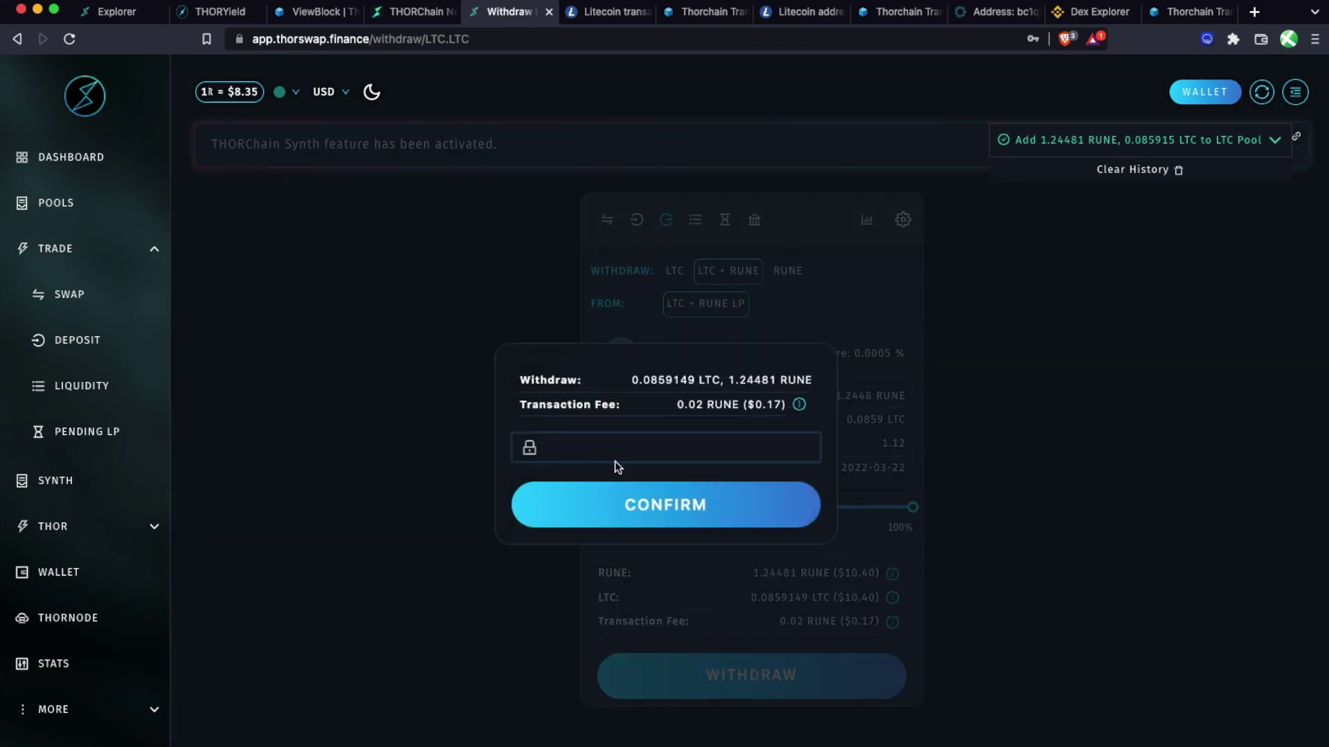
pyautogui.write('••••••')
pyautogui.press('Return')
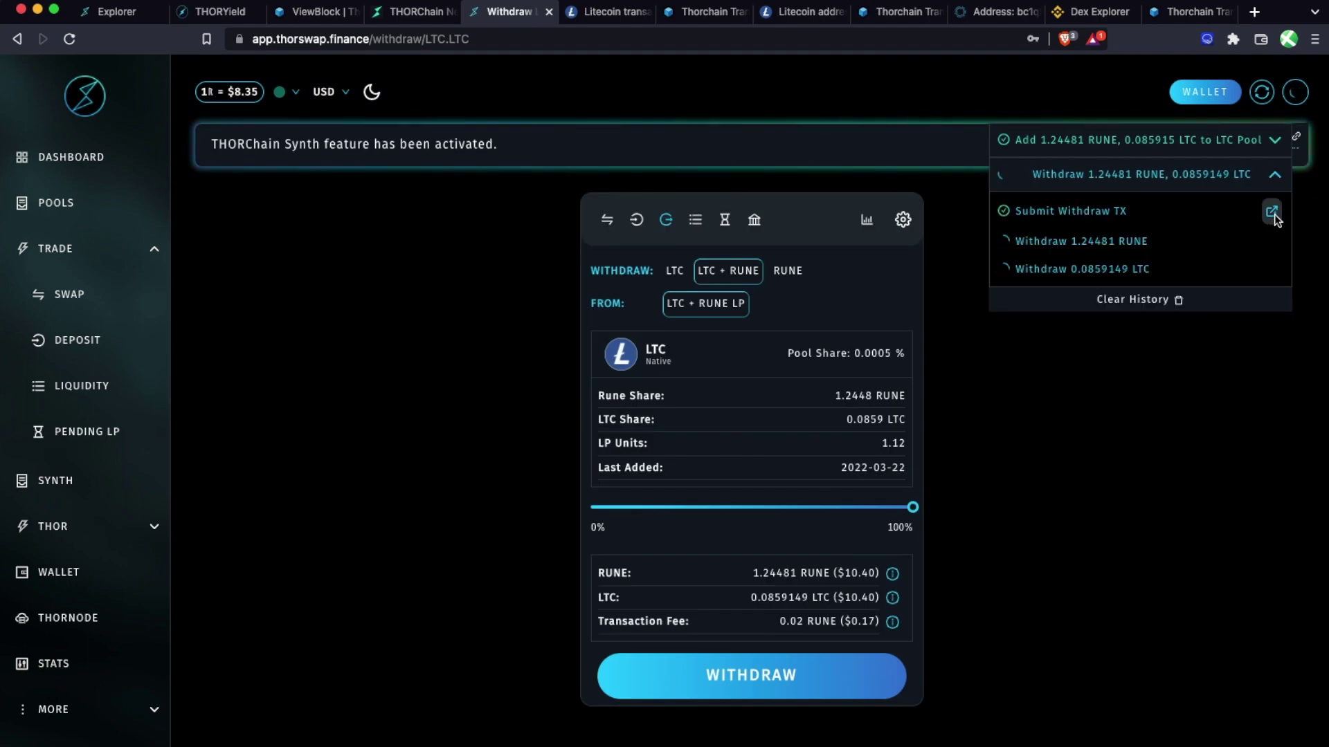
pyautogui.click(1273, 213)
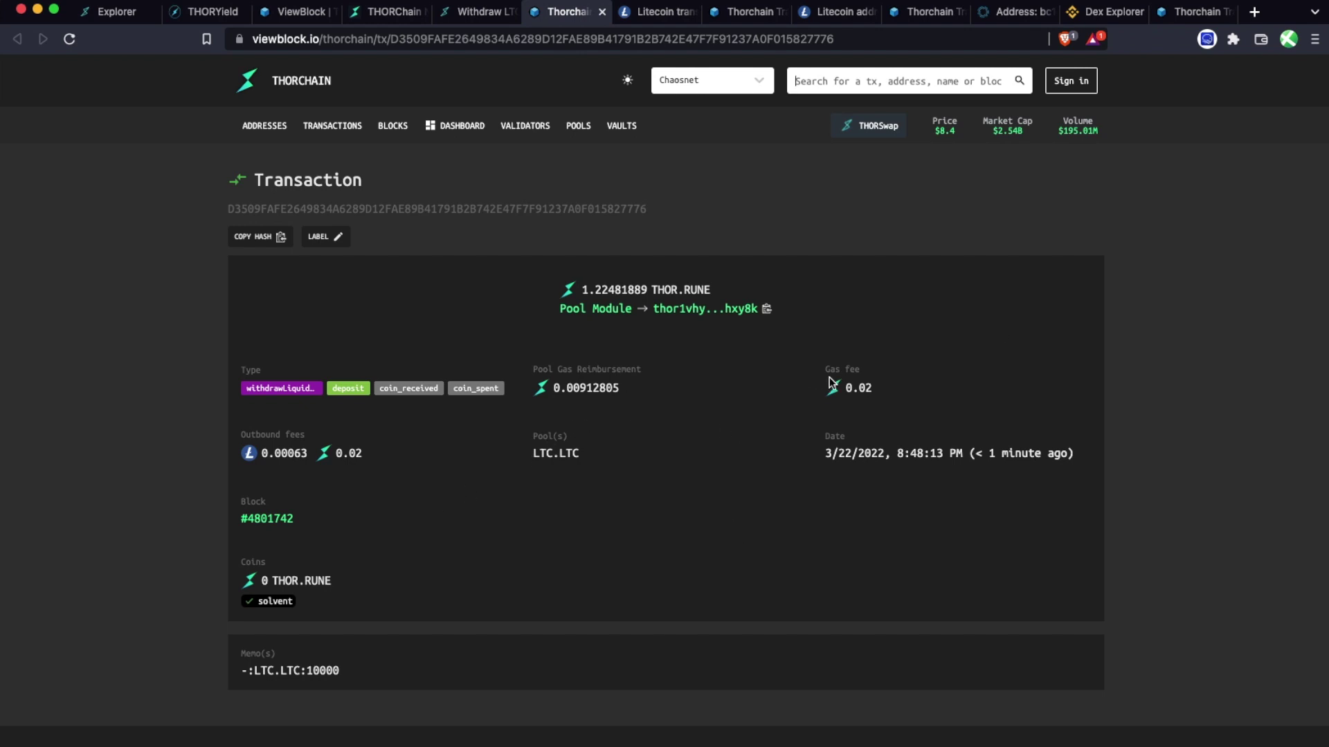
# - Select the withdrawal transaction hash in ViewBlock for copying
pyautogui.doubleClick(482, 205)
pyautogui.press('super+c')
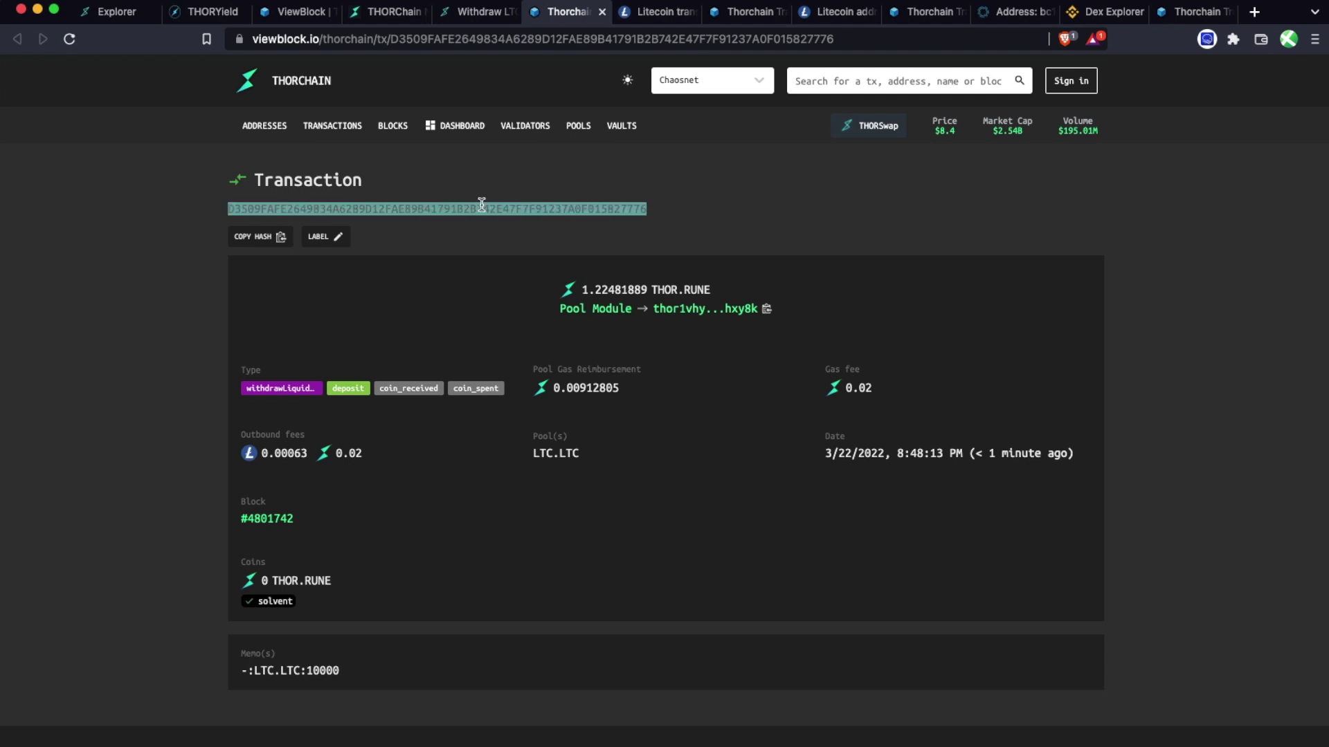
# - Look up the withdrawal hash in THORYield's tracker, then return to THORSwap's Withdraw page
pyautogui.click(204, 11)
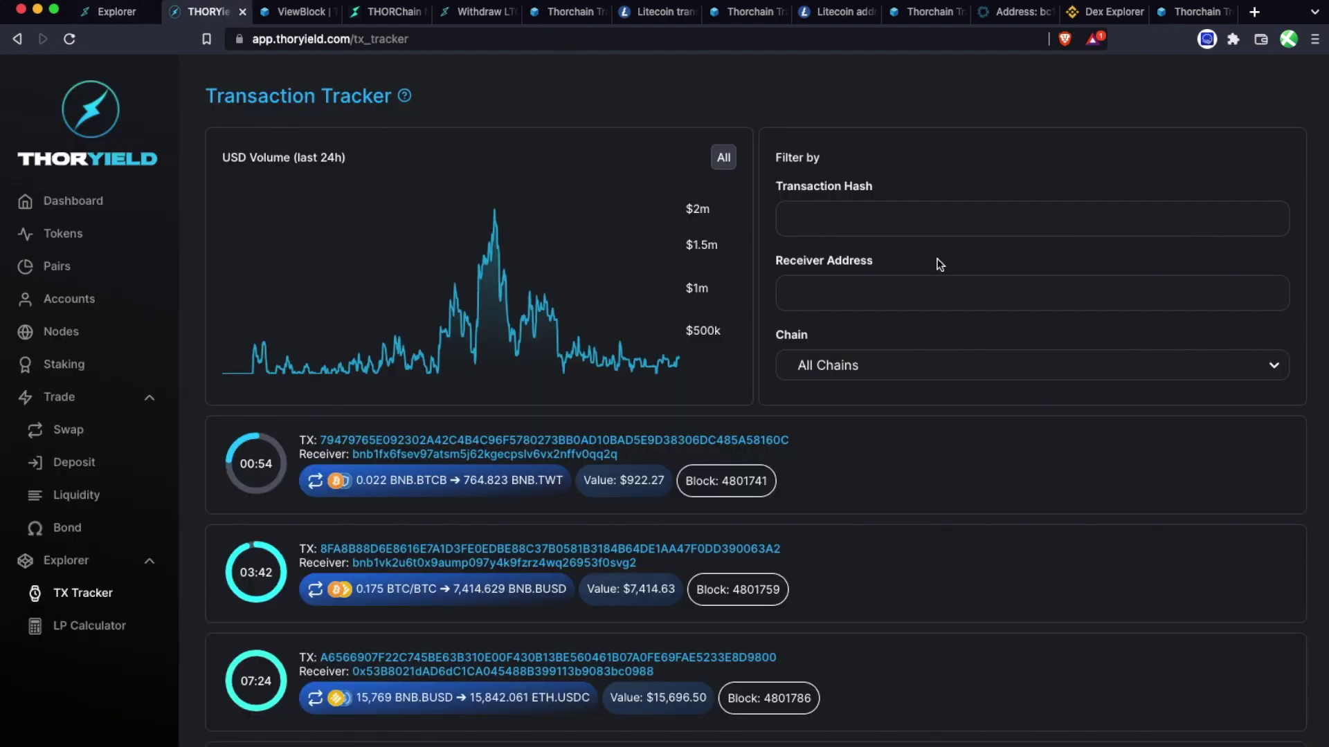
pyautogui.click(893, 230)
pyautogui.press('super+v')
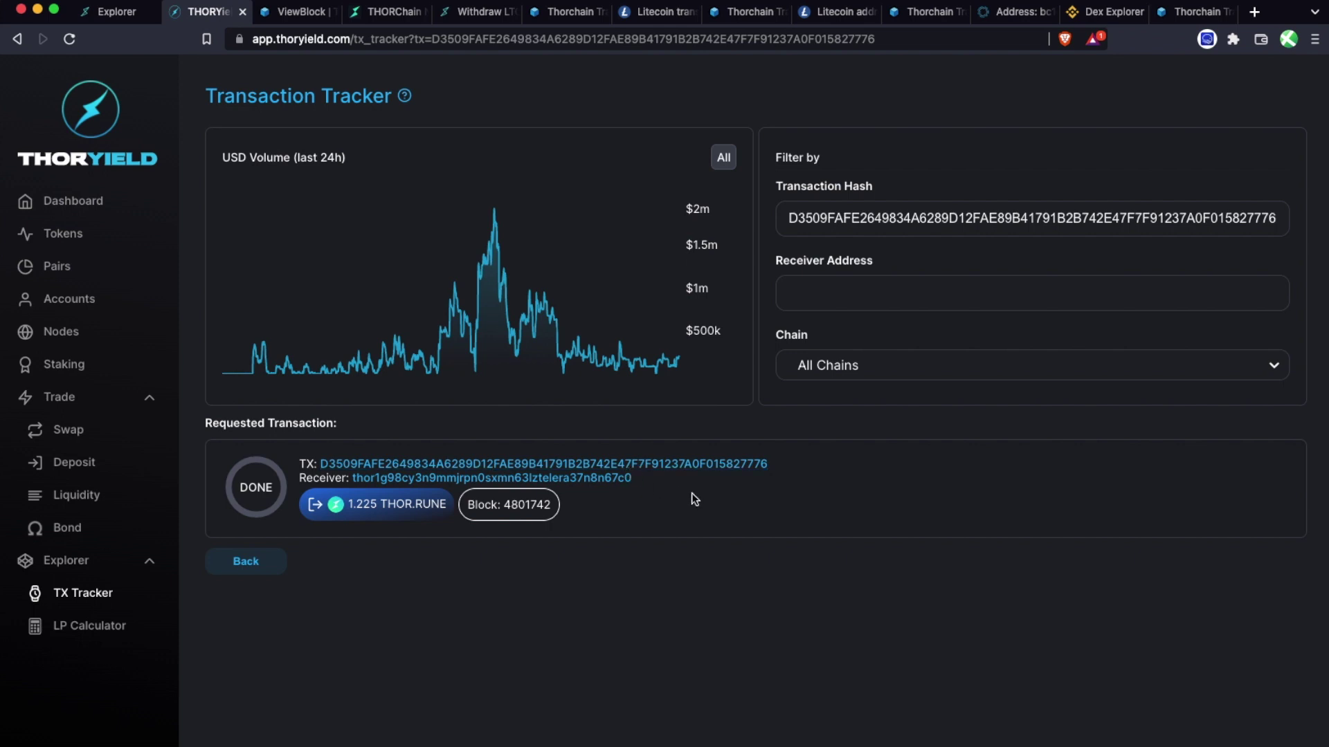
pyautogui.click(470, 13)
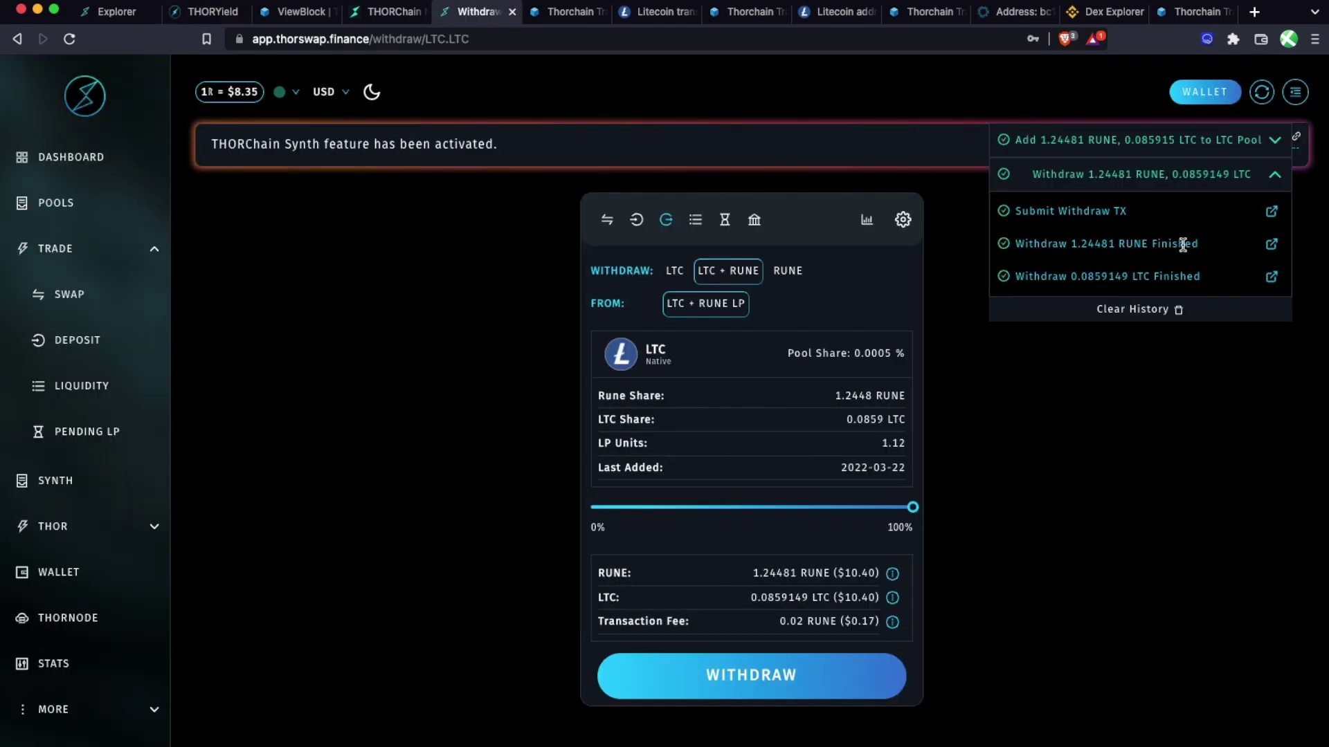
# - Check the 0.08528497 LTC withdrawal payout on Bitaps, still unconfirmed, then return to THORSwap
pyautogui.click(1271, 277)
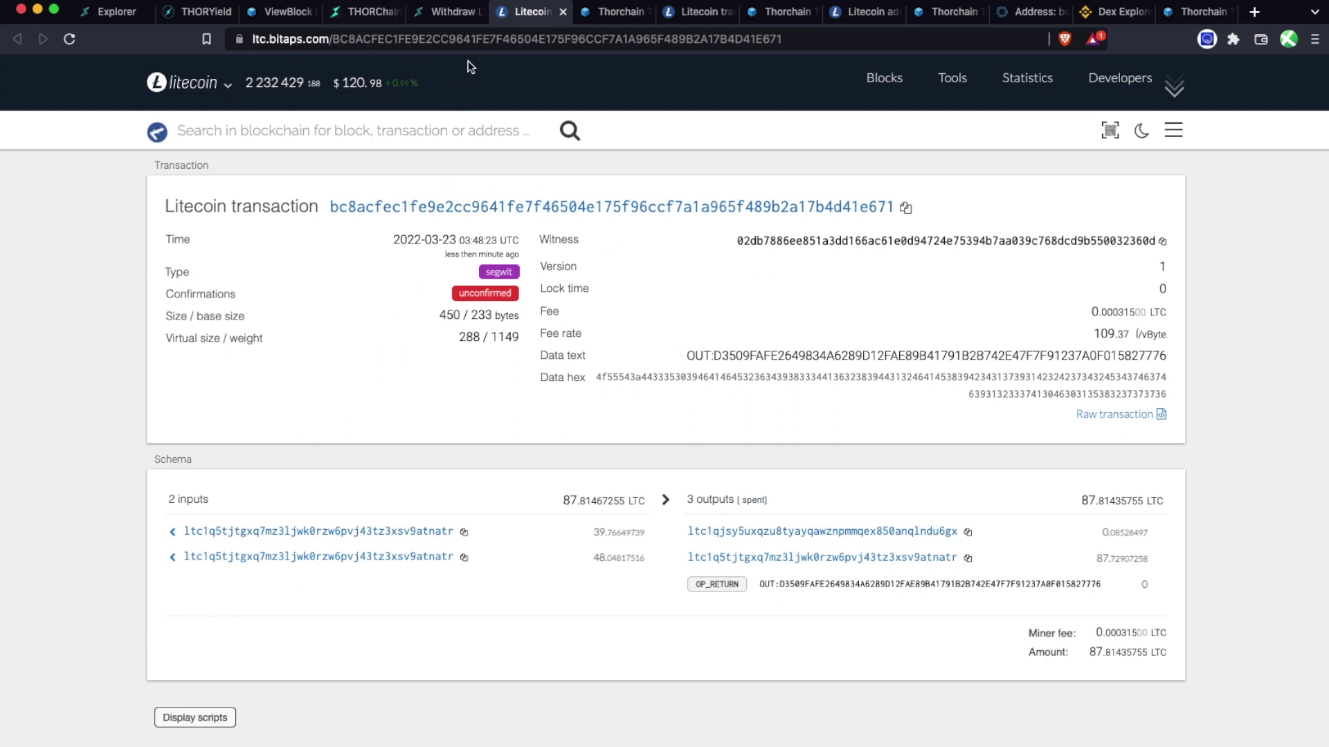
pyautogui.click(446, 12)
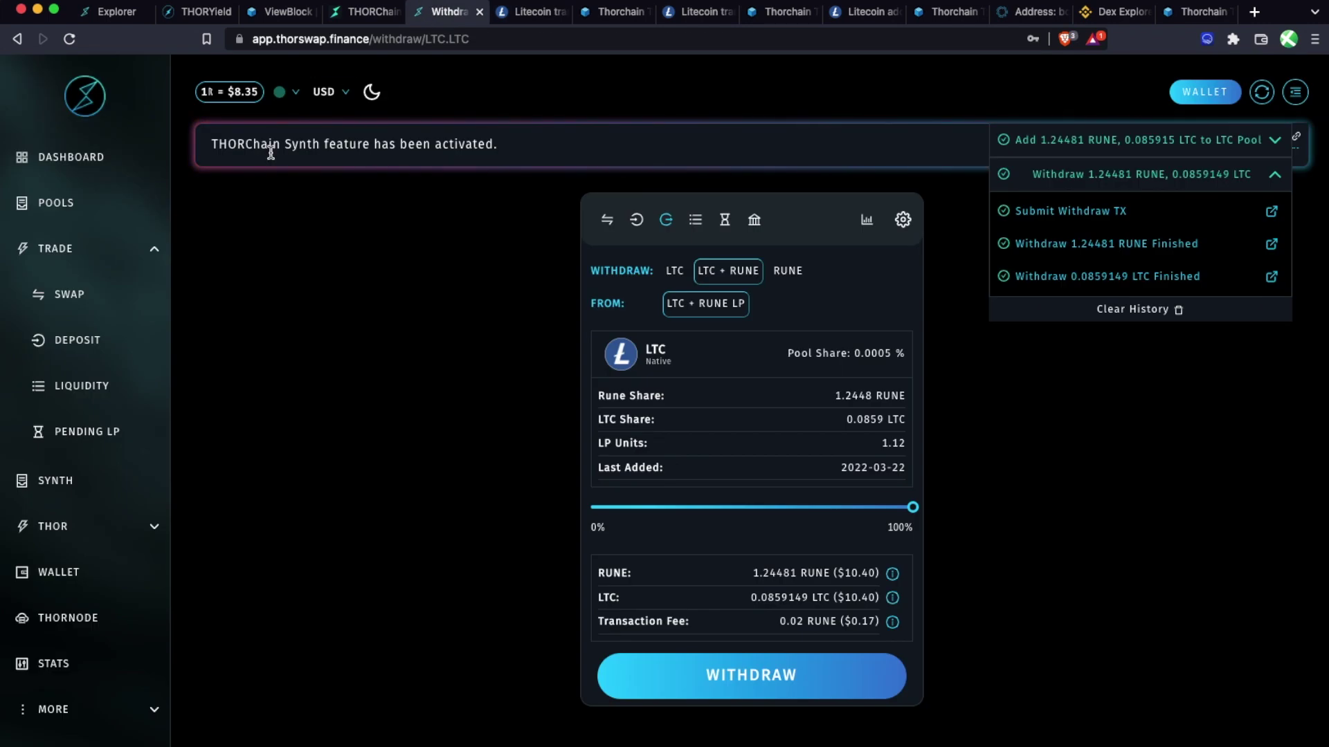